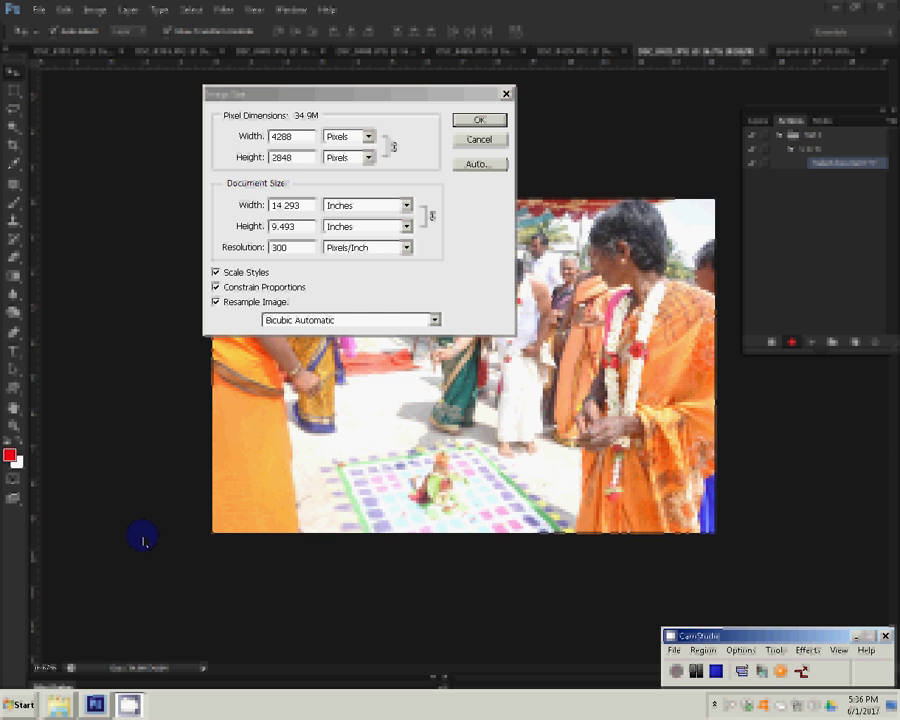
- Resize the ceremony photo to 8 inches wide (2400×1594 px) and close it without saving
{"action": "left_click", "coordinate": [309, 205]}
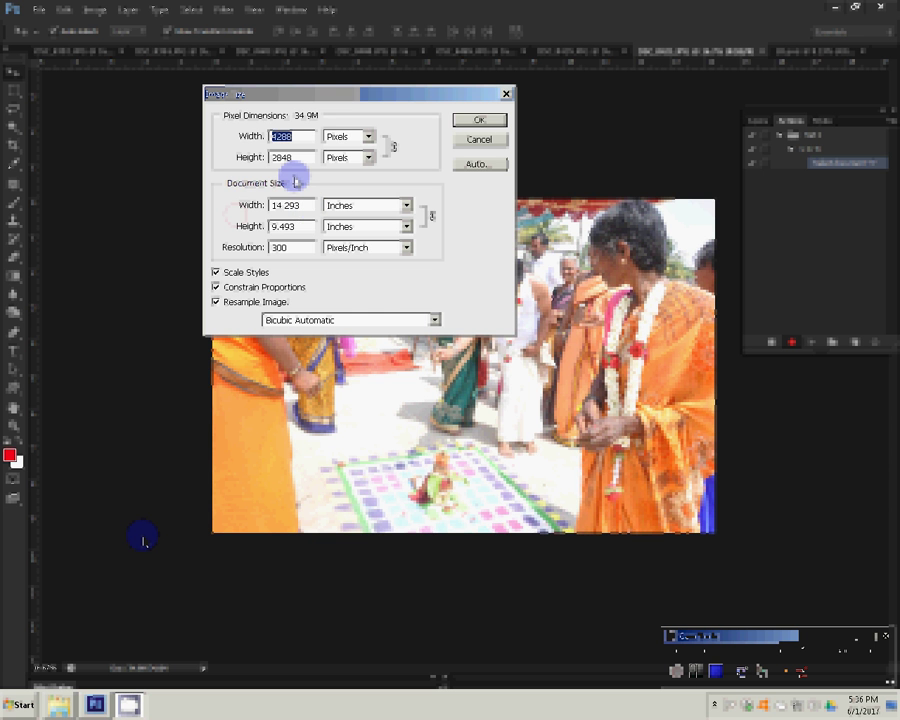
{"action": "key", "text": "Tab"}
{"action": "type", "text": "8"}
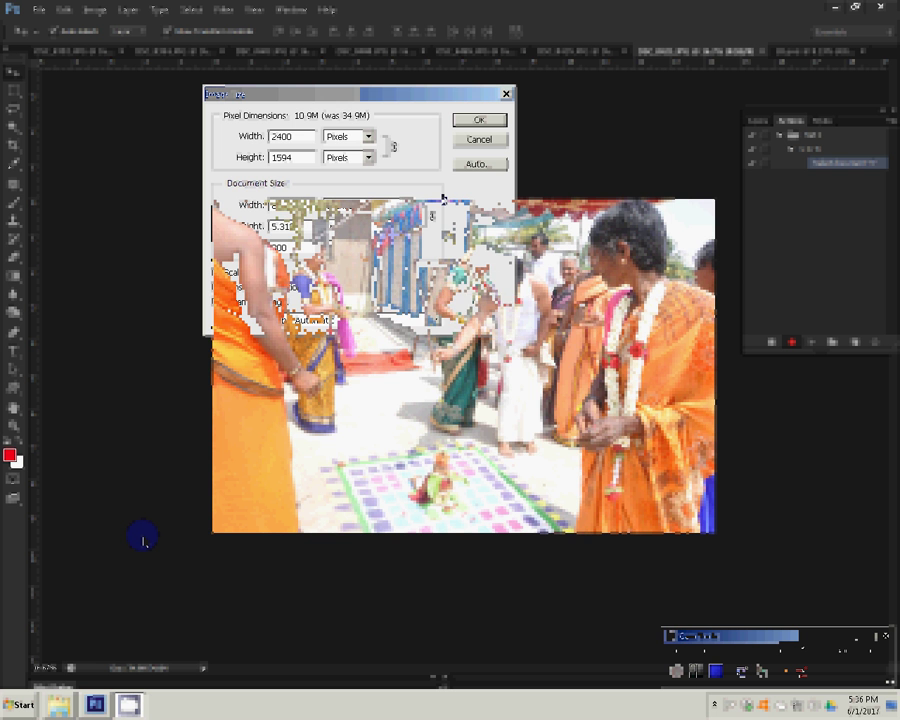
{"action": "left_click", "coordinate": [761, 51]}
{"action": "left_click", "coordinate": [450, 267]}
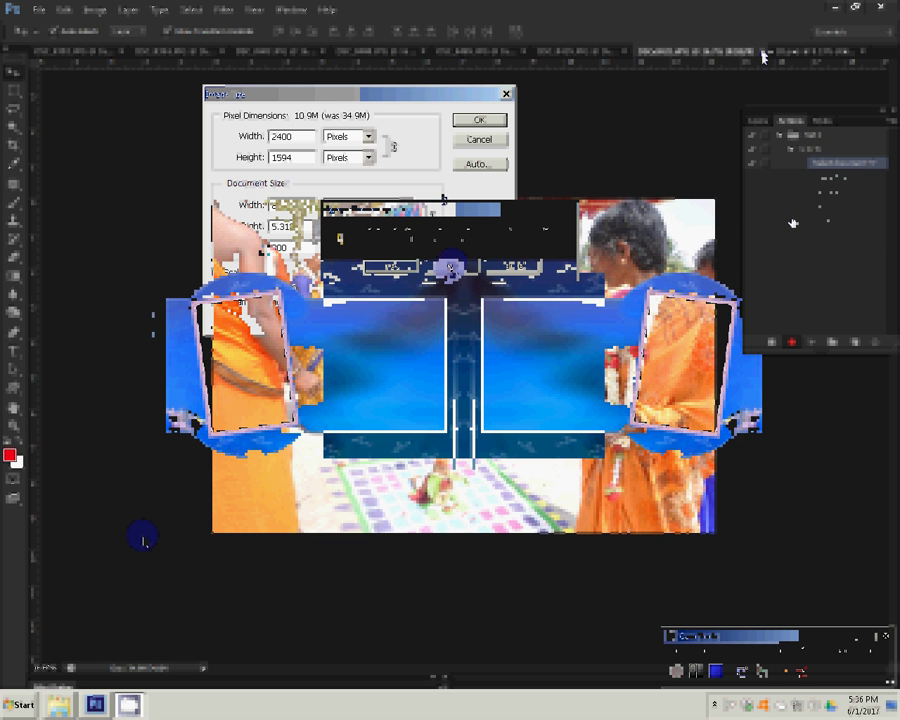
- Paste the copied ceremony photo over the blue album spread and bring up the crowd photo
{"action": "left_click", "coordinate": [64, 10]}
{"action": "left_click", "coordinate": [229, 131]}
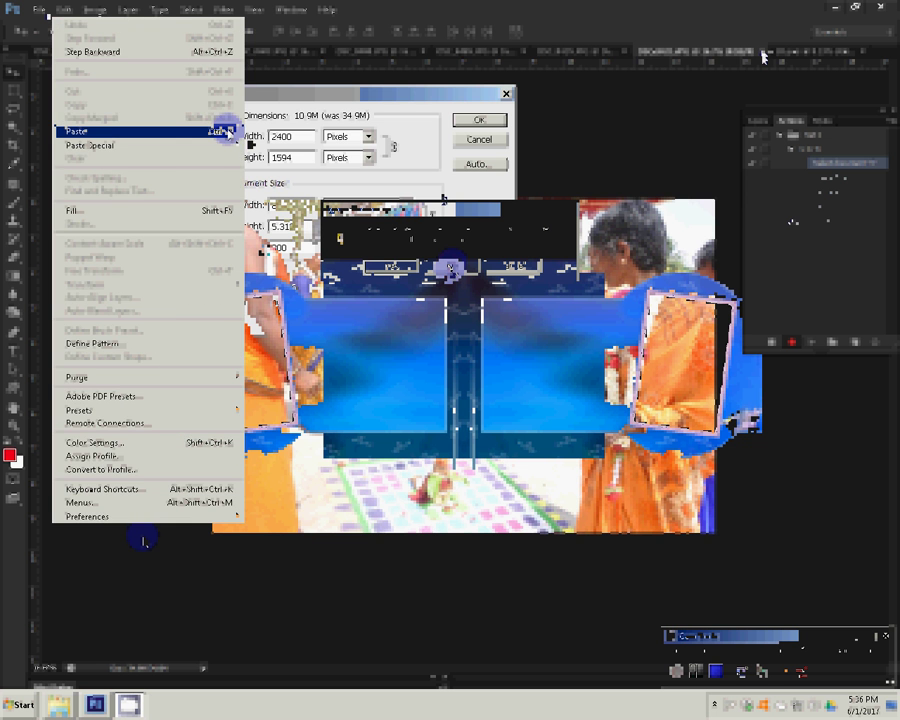
{"action": "left_click", "coordinate": [224, 9]}
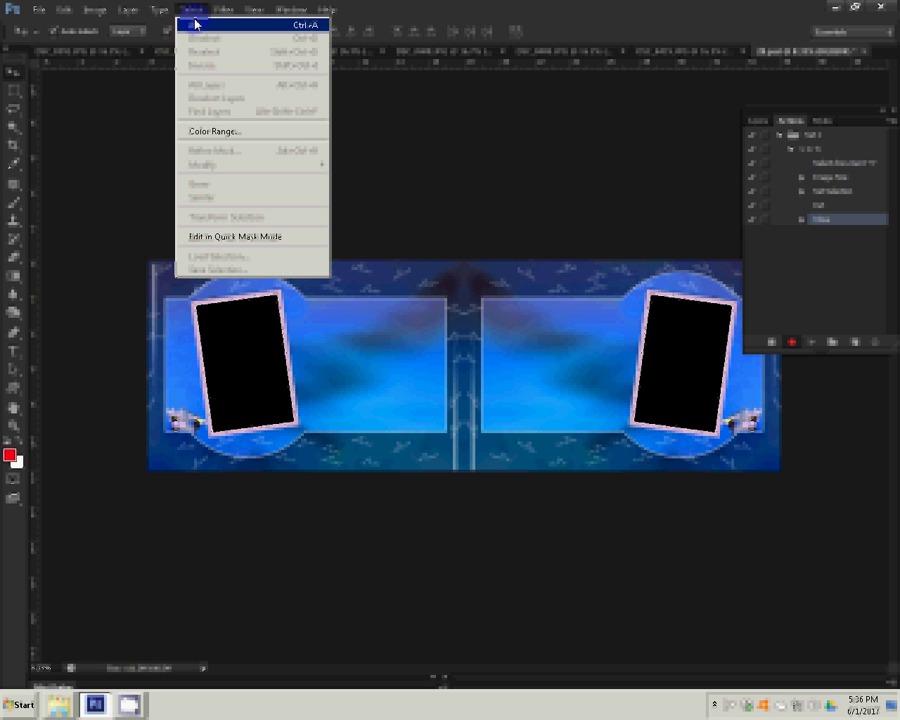
{"action": "left_click", "coordinate": [236, 130]}
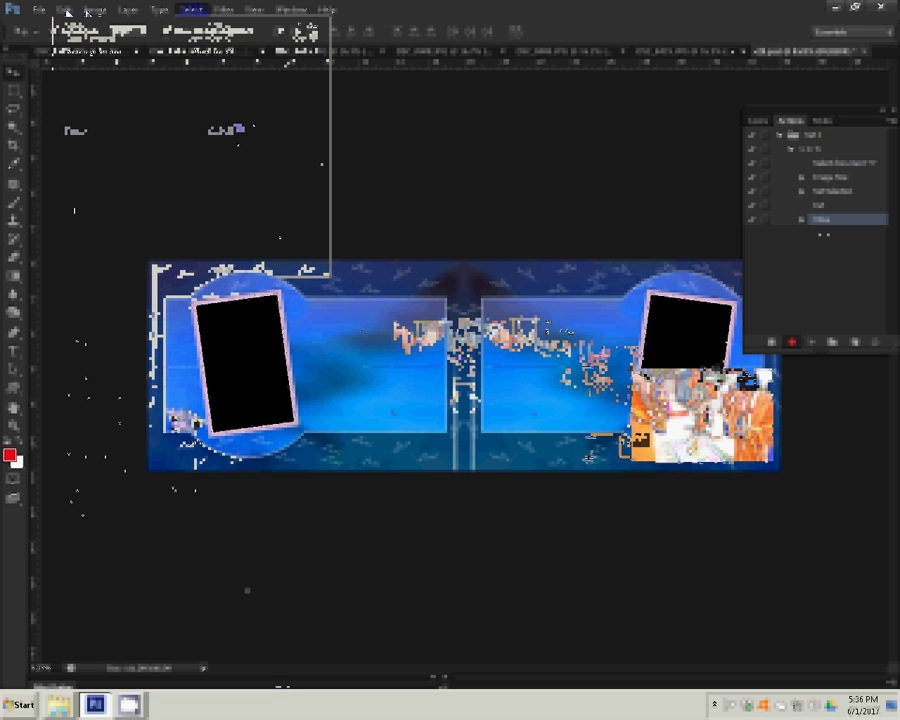
{"action": "key", "text": "ctrl+v"}
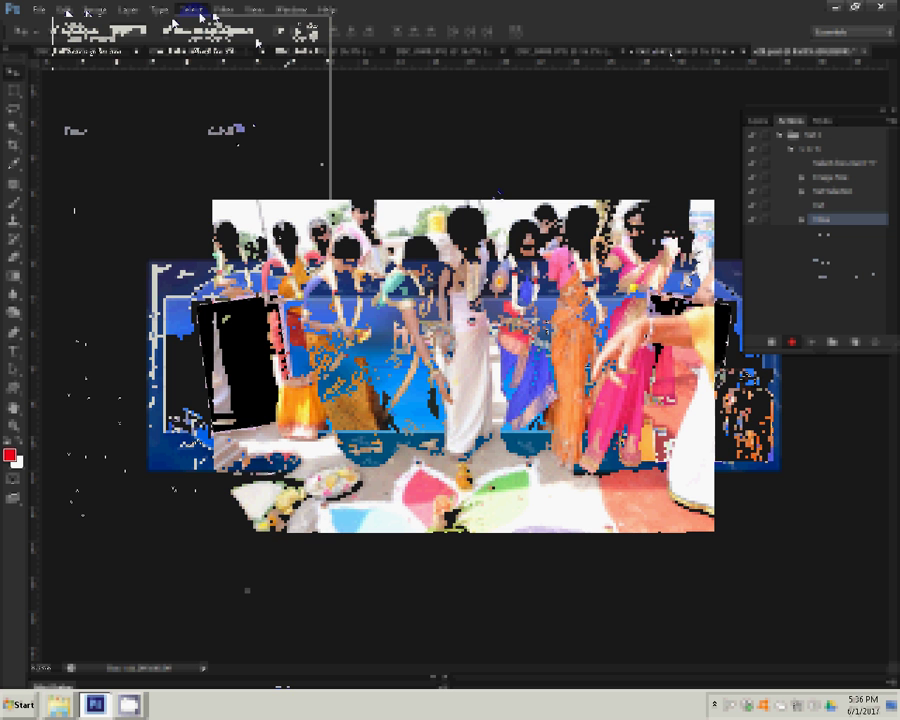
- Set the crowd photo's width to 9.63 inches (2888 px) and close it unsaved
{"action": "left_click", "coordinate": [95, 9]}
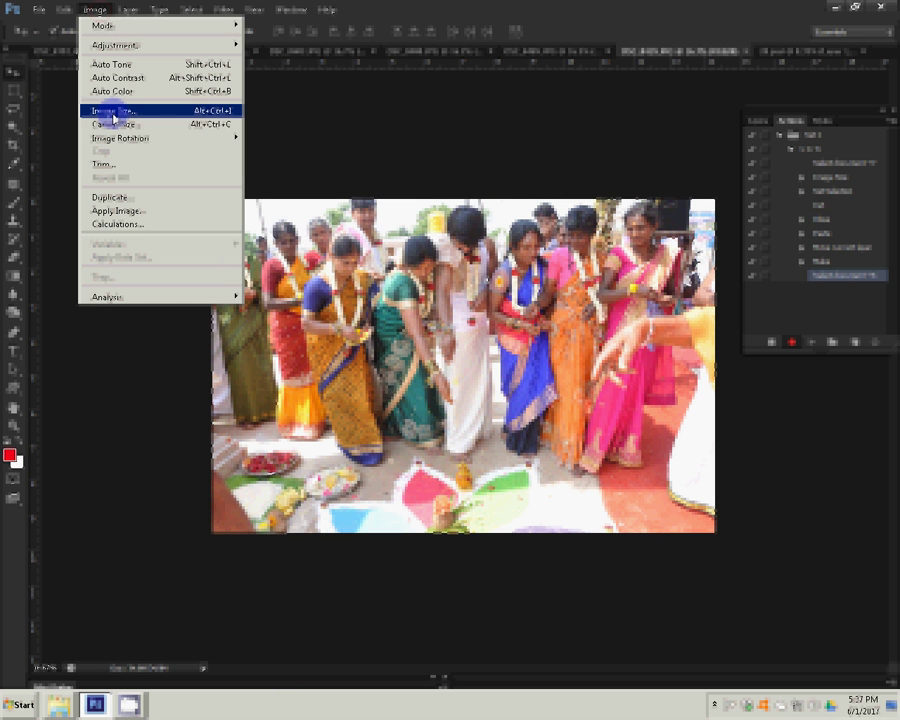
{"action": "left_click", "coordinate": [113, 116]}
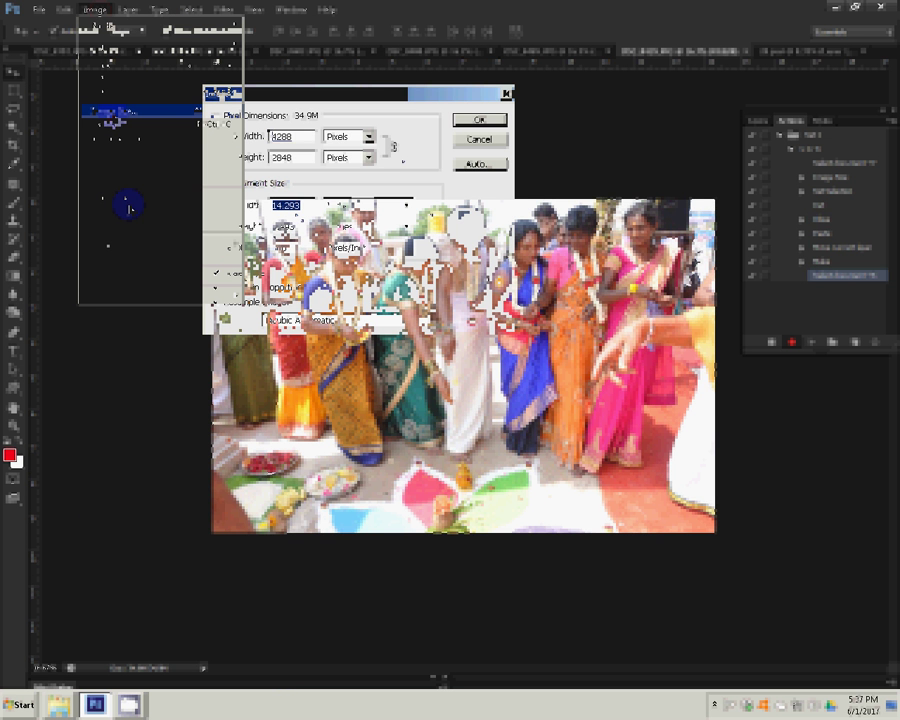
{"action": "type", "text": "9.63"}
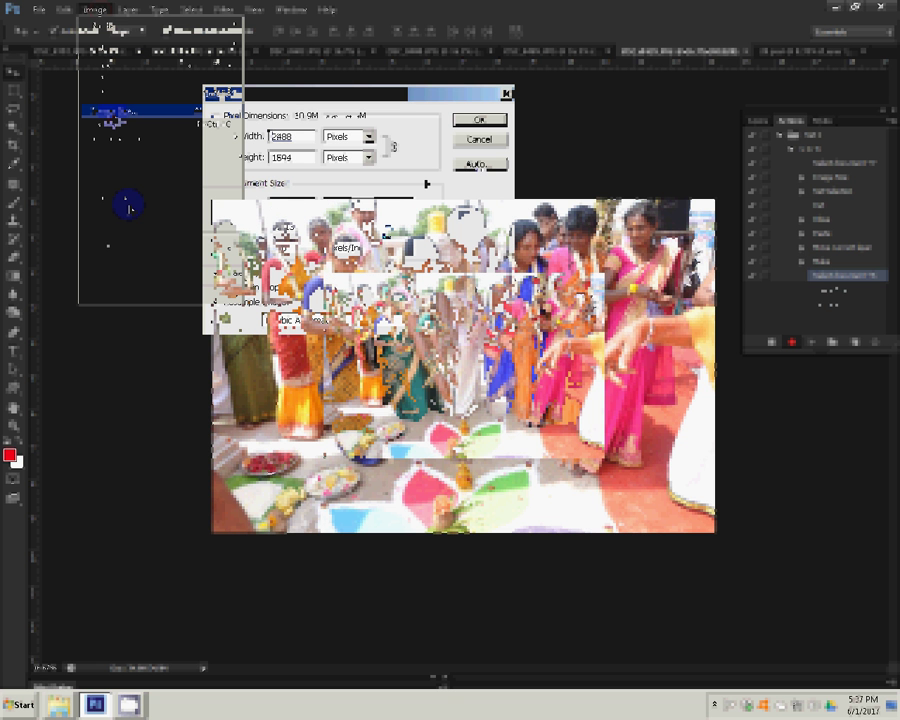
{"action": "left_click", "coordinate": [750, 50]}
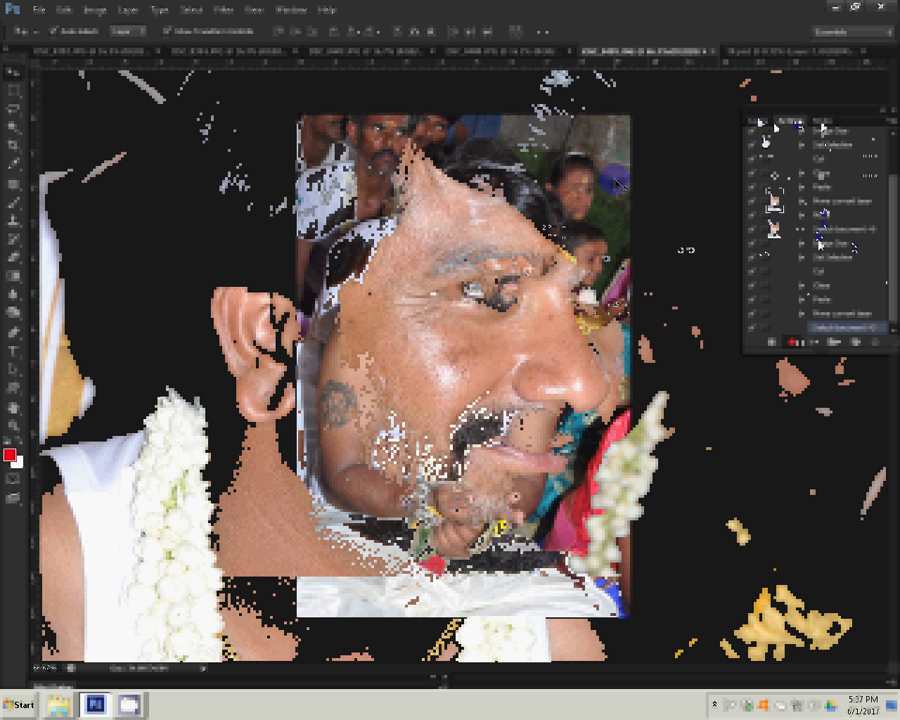
- Run the Magic Pro filter on the portrait with Graininess set to 110
{"action": "left_click", "coordinate": [224, 10]}
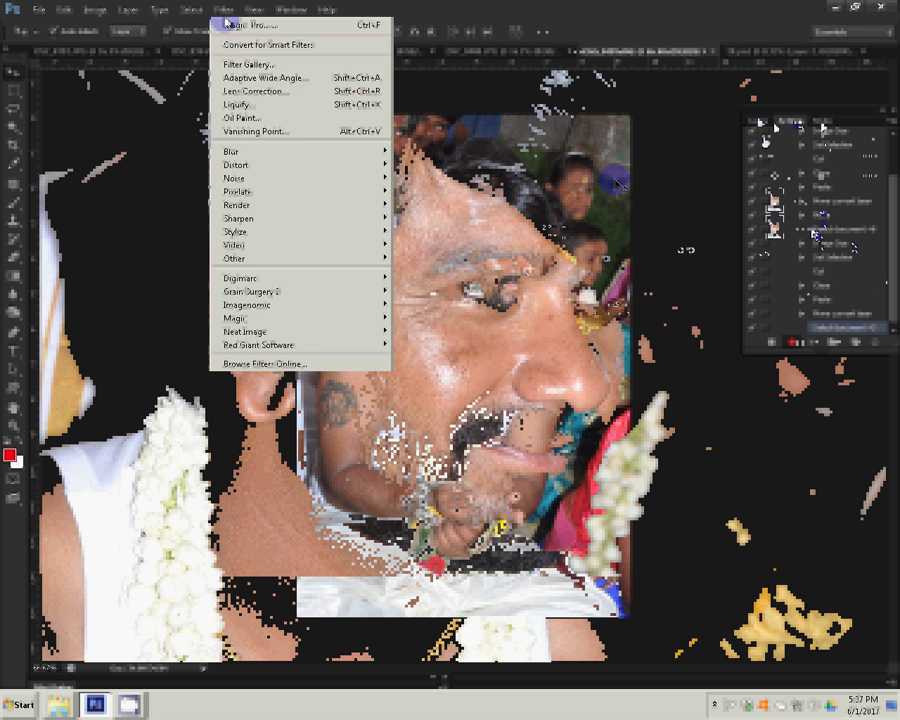
{"action": "mouse_move", "coordinate": [238, 317]}
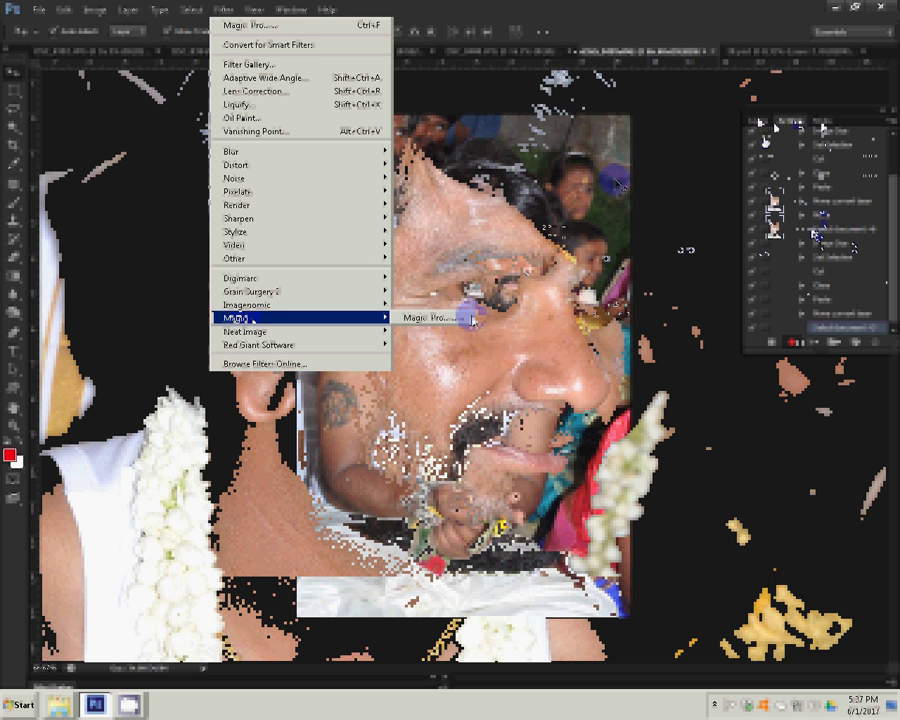
{"action": "left_click", "coordinate": [466, 313]}
{"action": "left_click", "coordinate": [432, 320]}
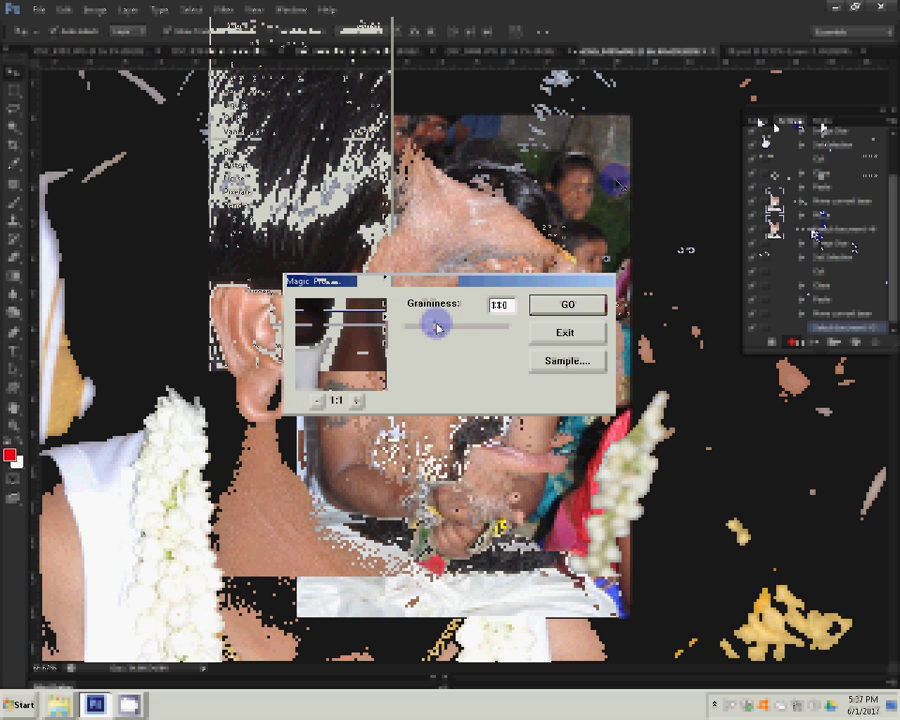
{"action": "left_click", "coordinate": [578, 301]}
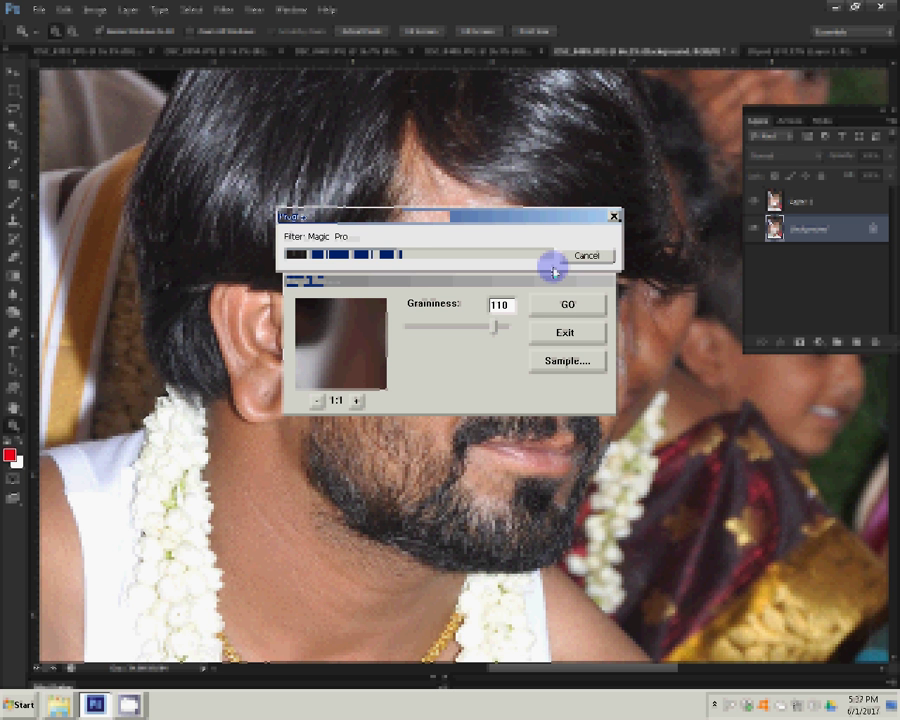
{"action": "left_click", "coordinate": [645, 301]}
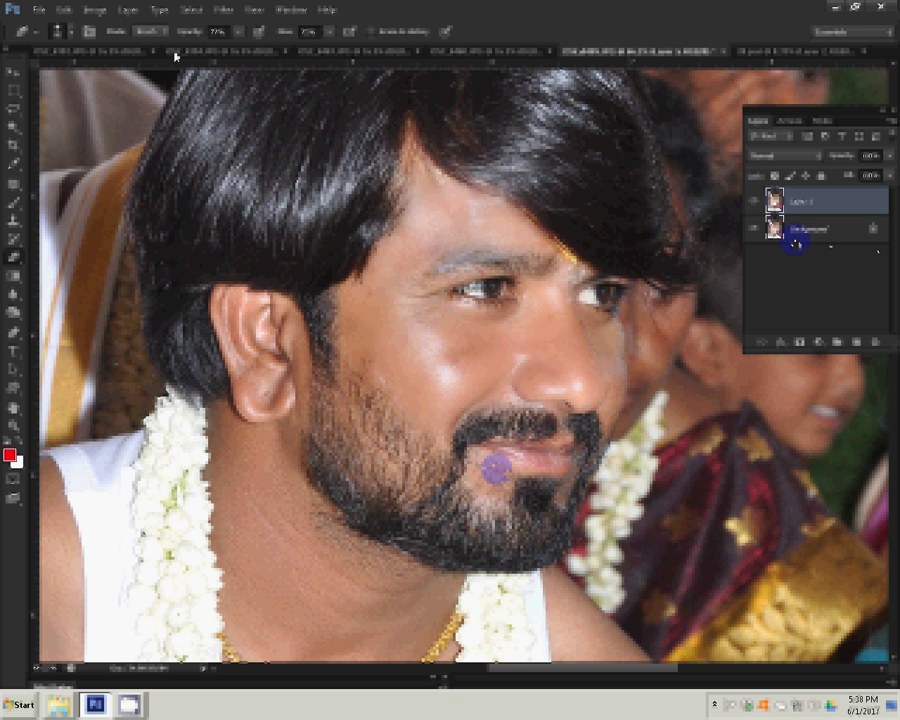
- Add slight noise to the portrait and flatten it to a single layer
{"action": "left_click", "coordinate": [228, 11]}
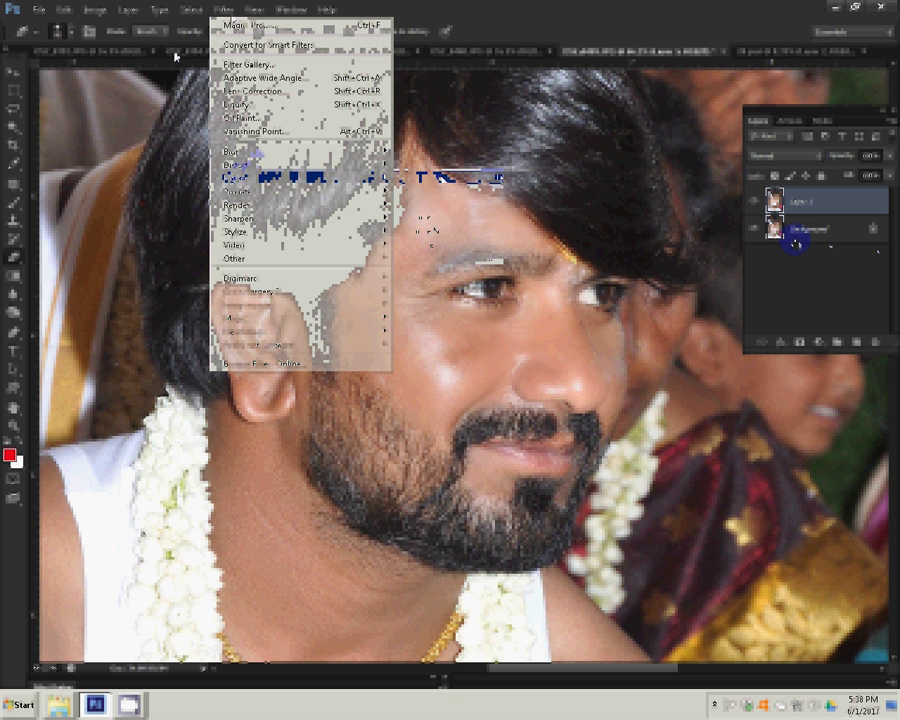
{"action": "left_click", "coordinate": [440, 178]}
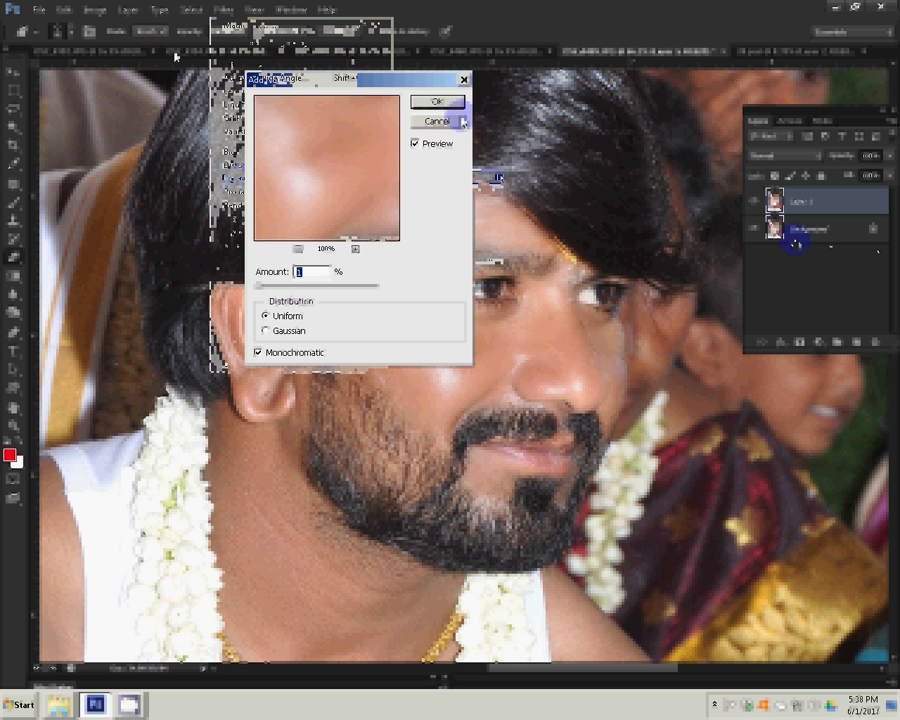
{"action": "left_click", "coordinate": [440, 101]}
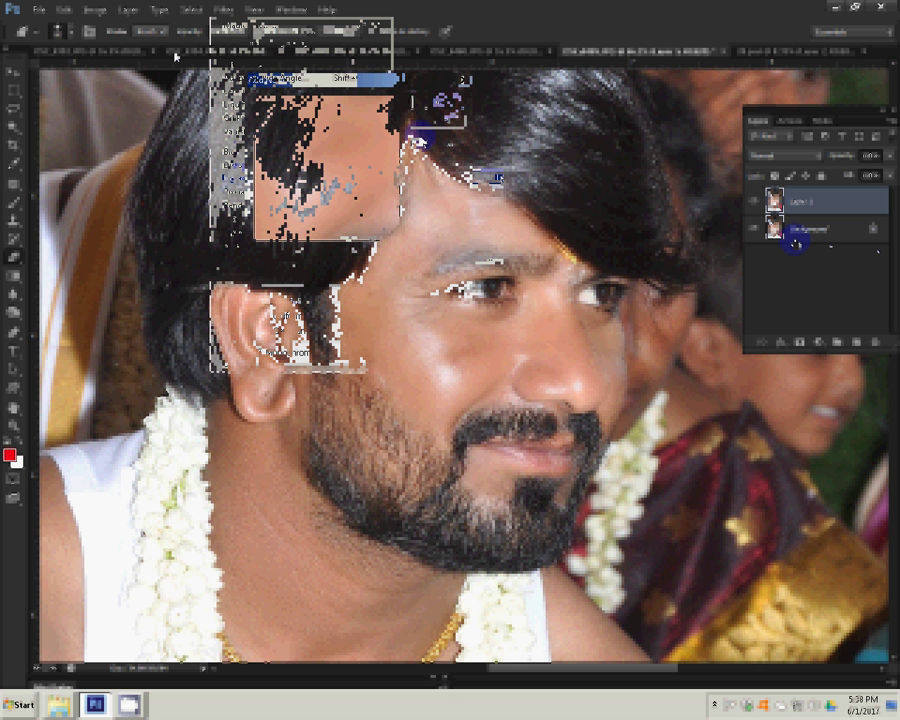
{"action": "left_click", "coordinate": [127, 9]}
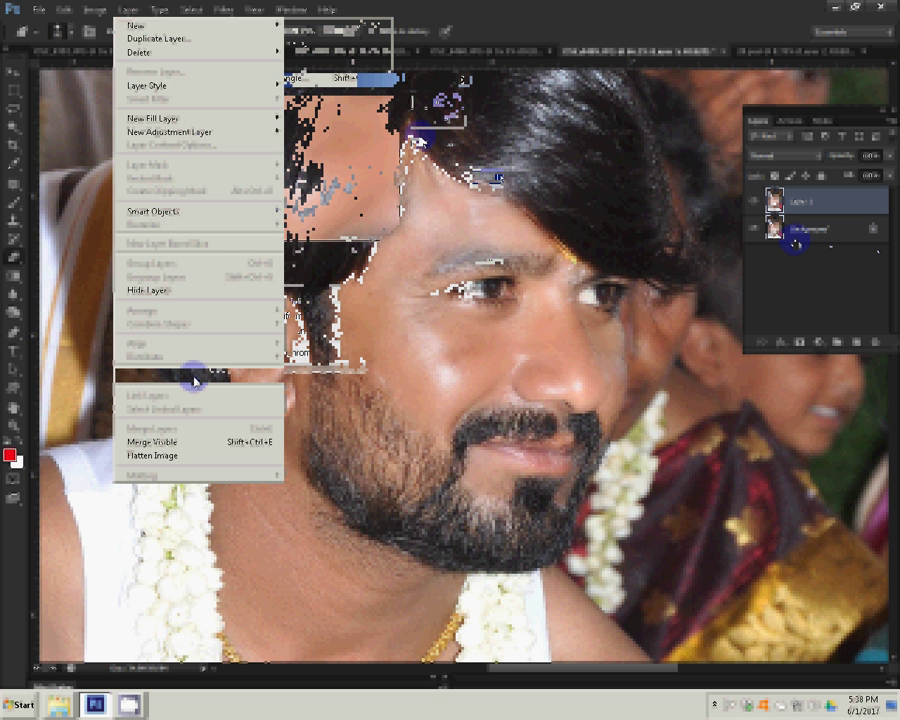
{"action": "left_click", "coordinate": [160, 455]}
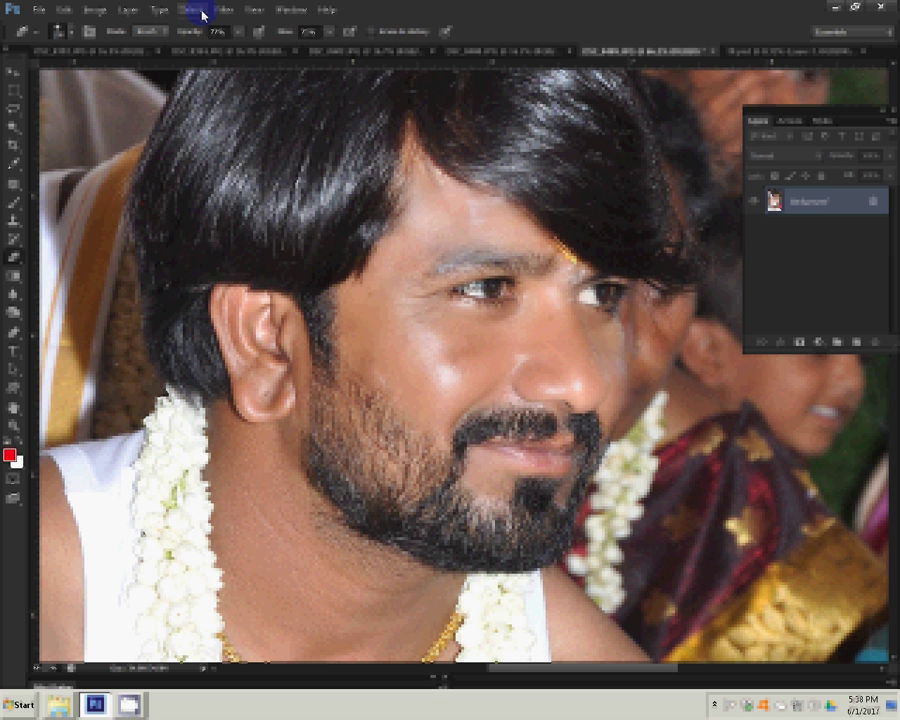
- Select the whole portrait, cut it to the clipboard, and close the document
{"action": "left_click", "coordinate": [195, 10]}
{"action": "left_click", "coordinate": [203, 14]}
{"action": "key", "text": "alt+e"}
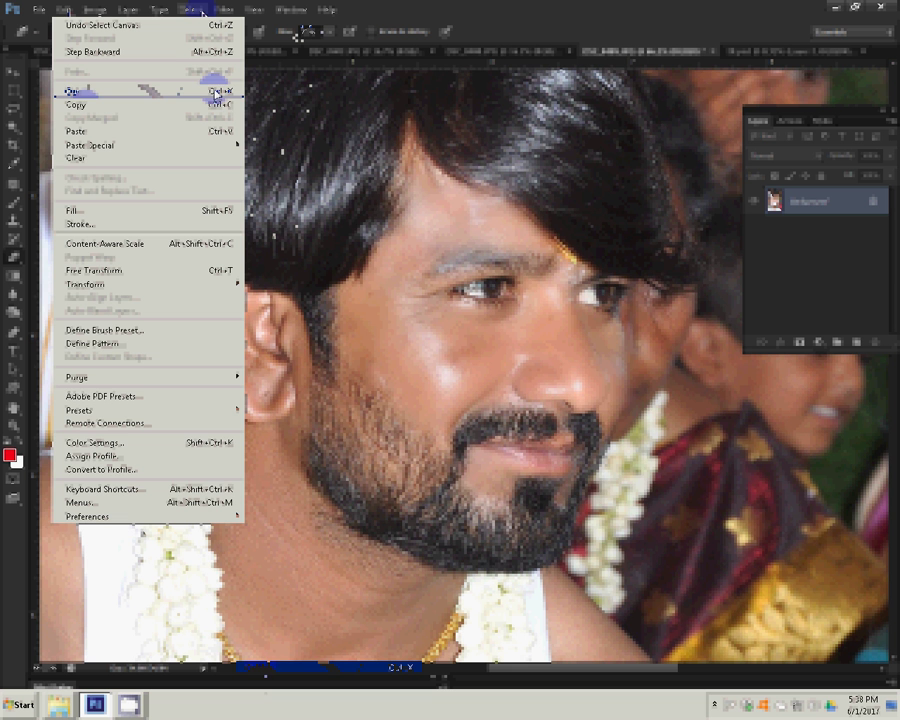
{"action": "left_click", "coordinate": [640, 143]}
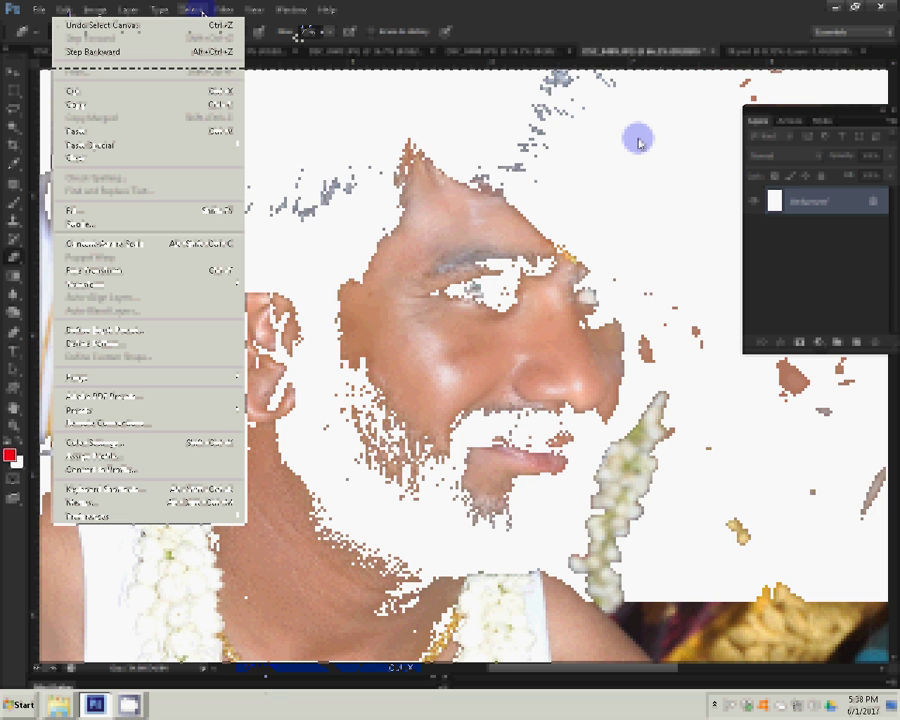
{"action": "key", "text": "ctrl+w"}
- Discard the portrait's changes, then erase a soft sliver along the groom photo's right edge
{"action": "left_click", "coordinate": [455, 265]}
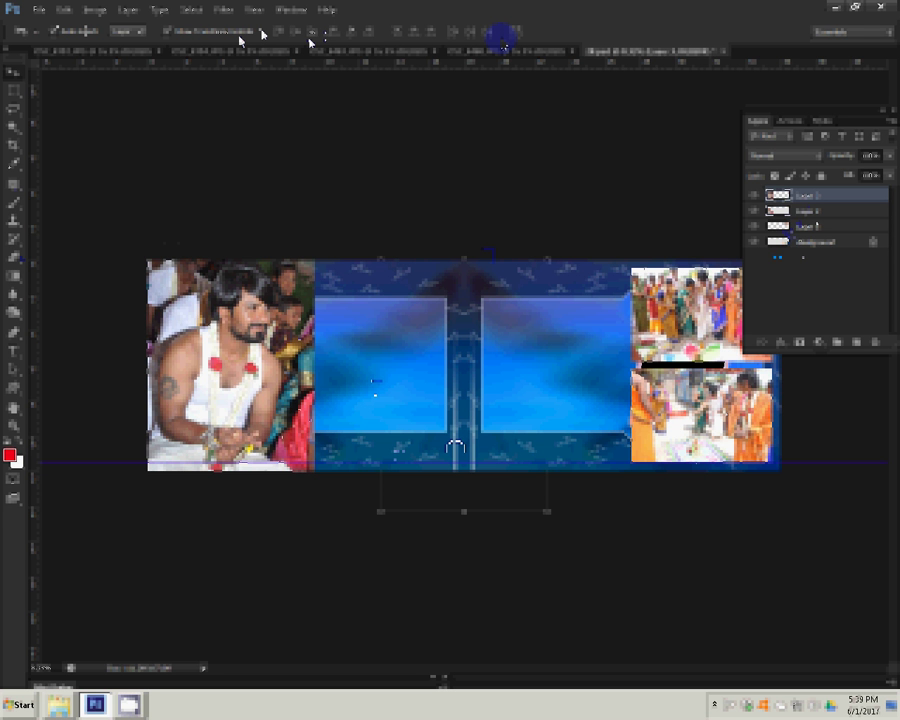
{"action": "mouse_move", "coordinate": [815, 197]}
{"action": "left_mouse_down"}
{"action": "mouse_move", "coordinate": [834, 196]}
{"action": "mouse_move", "coordinate": [828, 213]}
{"action": "mouse_move", "coordinate": [836, 206]}
{"action": "left_mouse_up"}
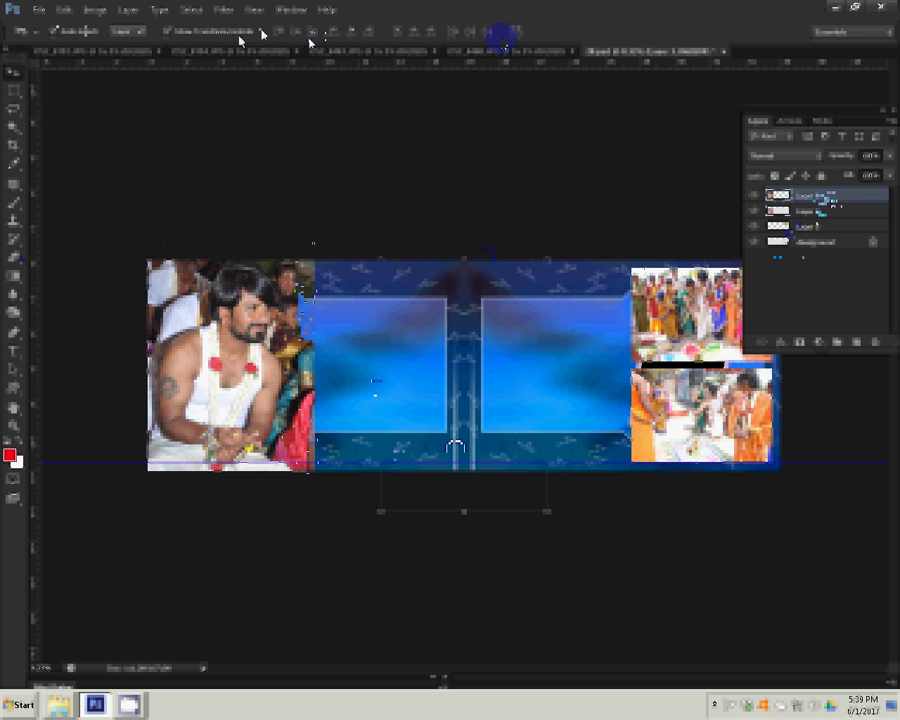
{"action": "left_click_drag", "start_coordinate": [312, 408], "coordinate": [320, 478]}
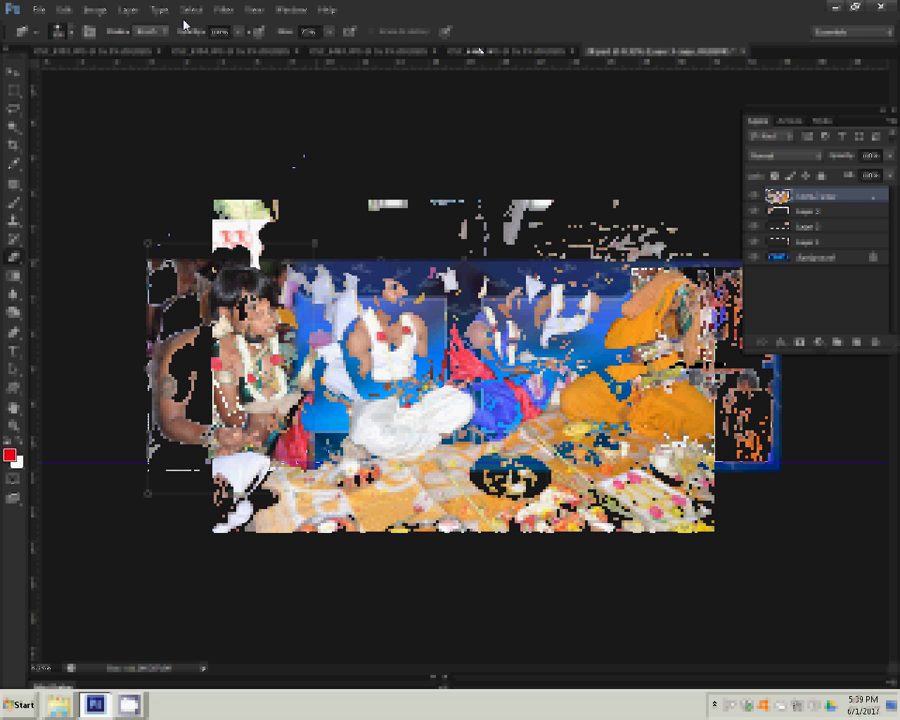
- Resize DSC_0408 to 8 inches wide and close it at the save prompt
{"action": "left_click", "coordinate": [223, 9]}
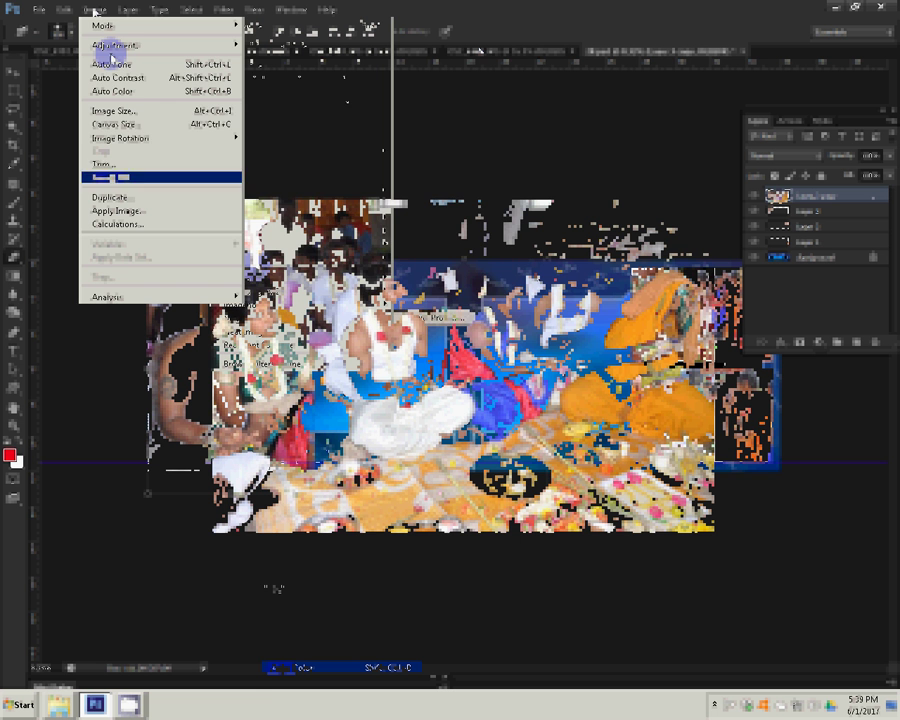
{"action": "left_click", "coordinate": [112, 110]}
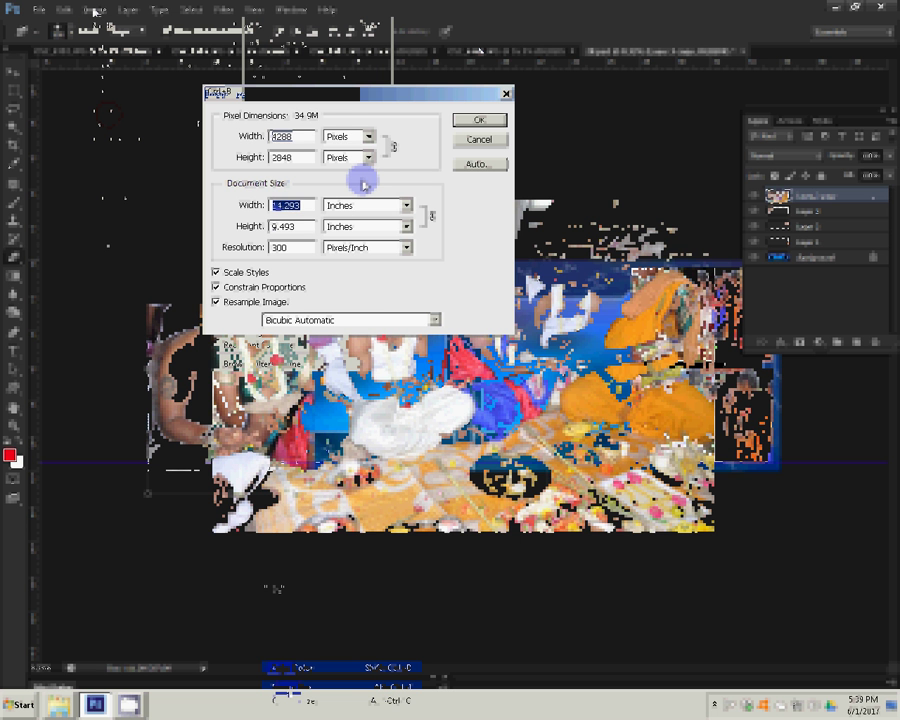
{"action": "type", "text": "8"}
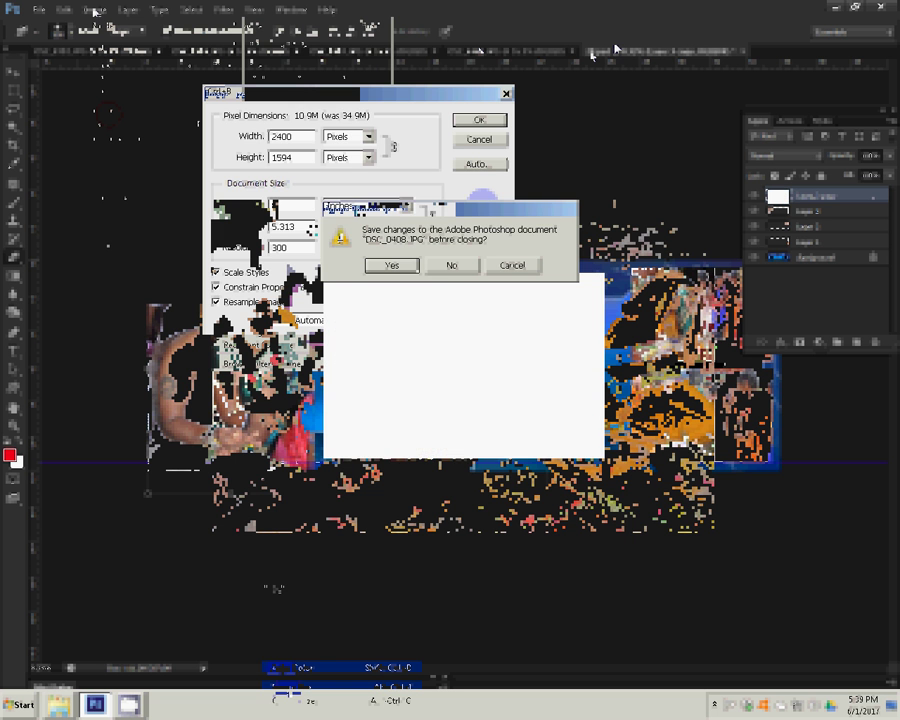
{"action": "left_click", "coordinate": [450, 264]}
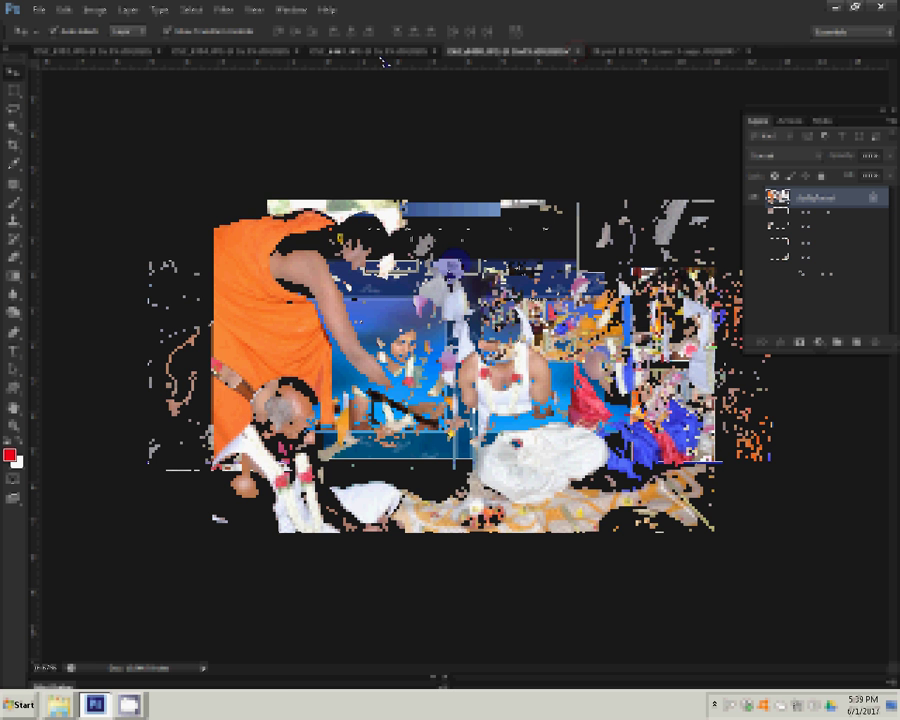
- Resize the orange-robed DSC_0407 photo to 8 inches wide (2400×1594 px) and close it
{"action": "left_click", "coordinate": [95, 10]}
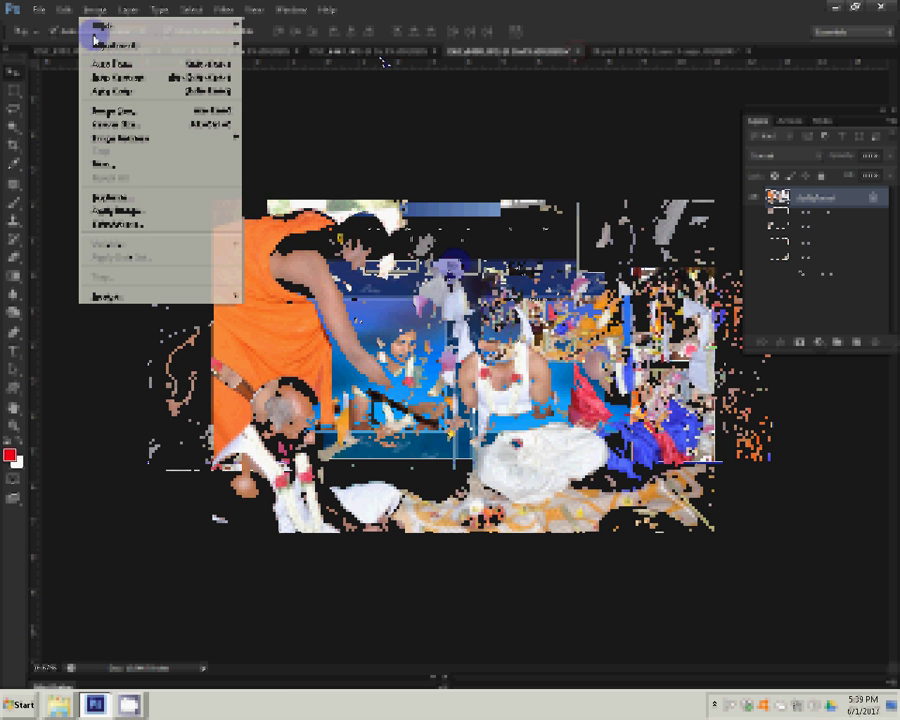
{"action": "left_click", "coordinate": [108, 114]}
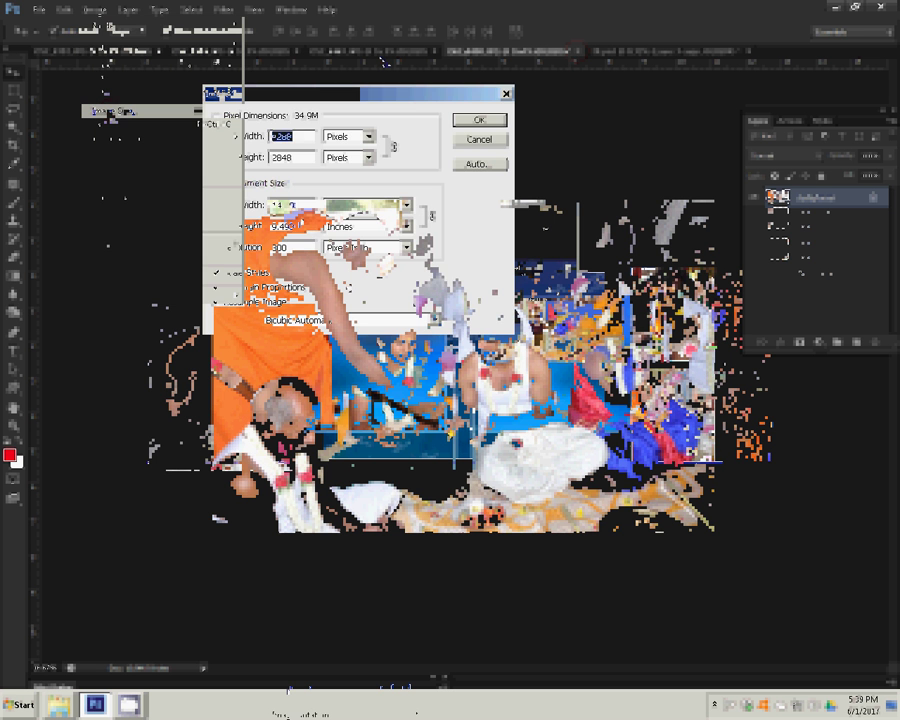
{"action": "left_click", "coordinate": [228, 210]}
{"action": "type", "text": "8"}
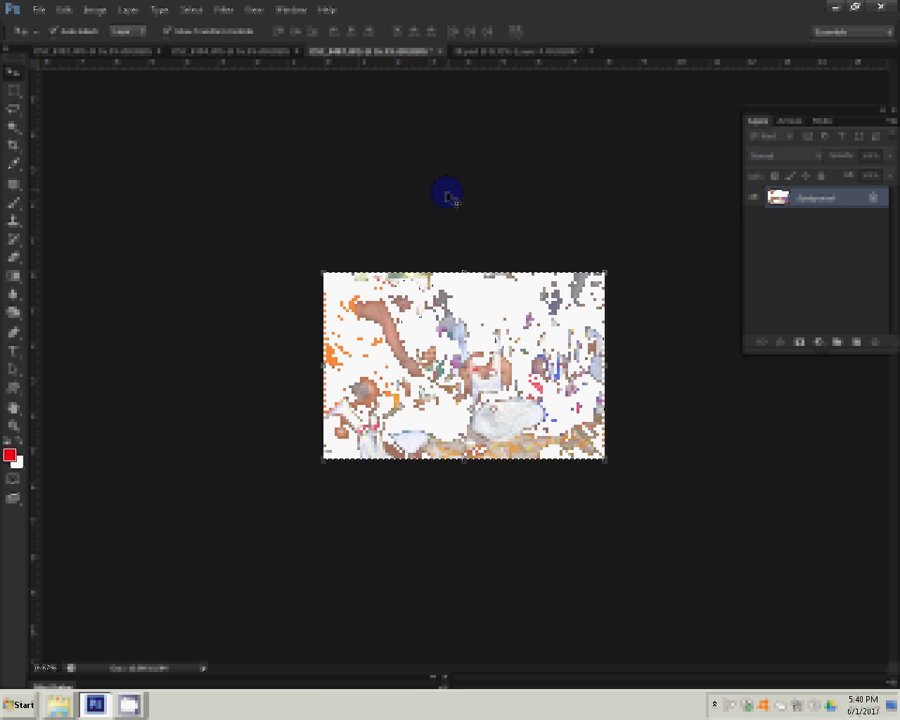
{"action": "key", "text": "ctrl+w"}
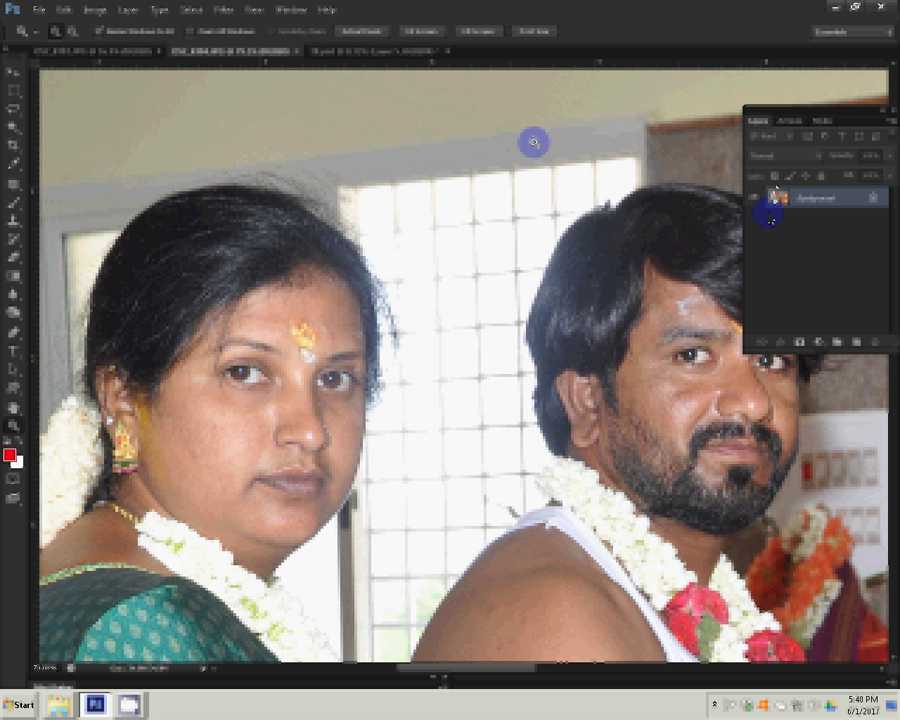
- Resize couple portrait DSC_0394 to 8 inches wide and close it without saving
{"action": "left_click", "coordinate": [95, 10]}
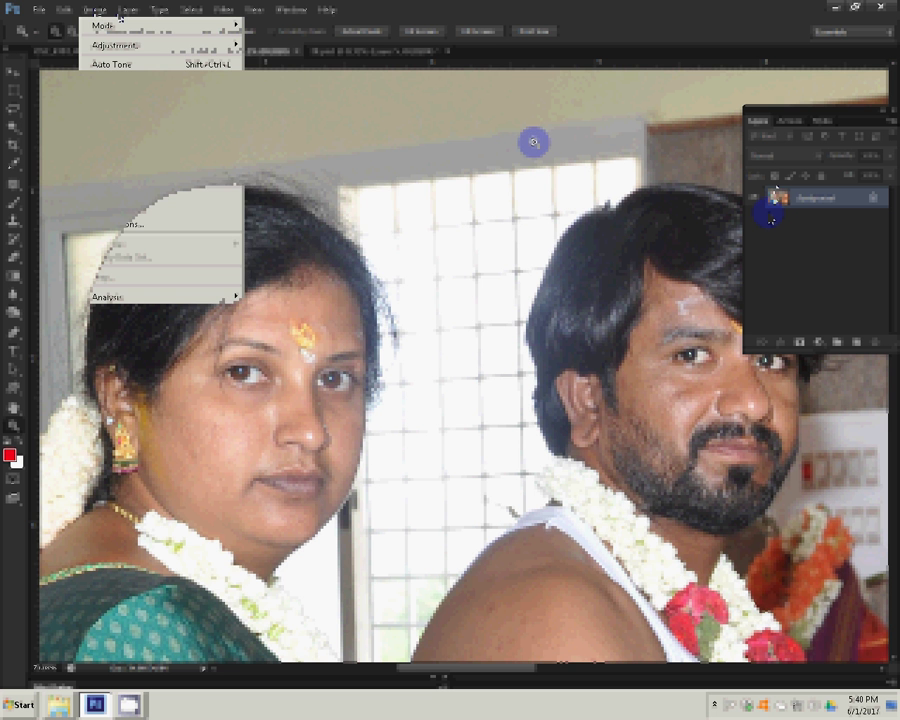
{"action": "key", "text": "ctrl+alt+i"}
{"action": "double_click", "coordinate": [275, 206]}
{"action": "type", "text": "8"}
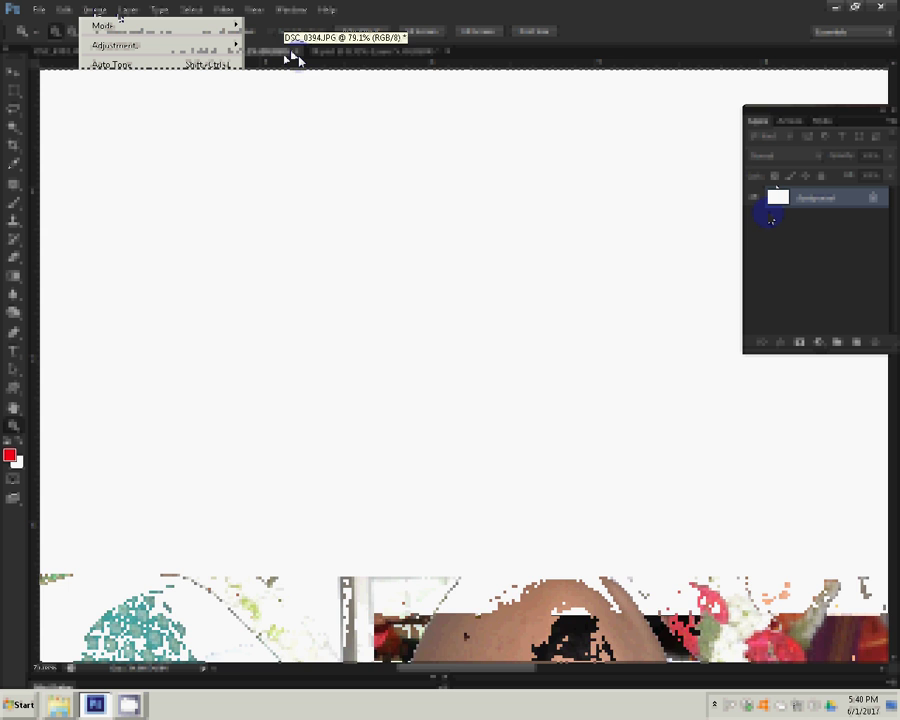
{"action": "key", "text": "ctrl+w"}
{"action": "key", "text": "n"}
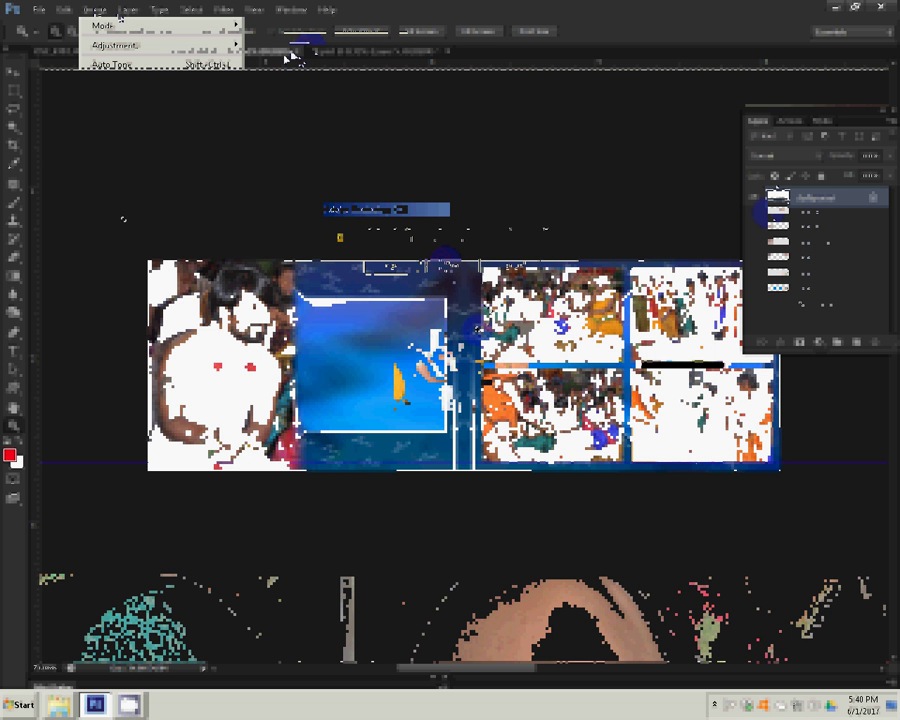
{"action": "left_click", "coordinate": [18, 91]}
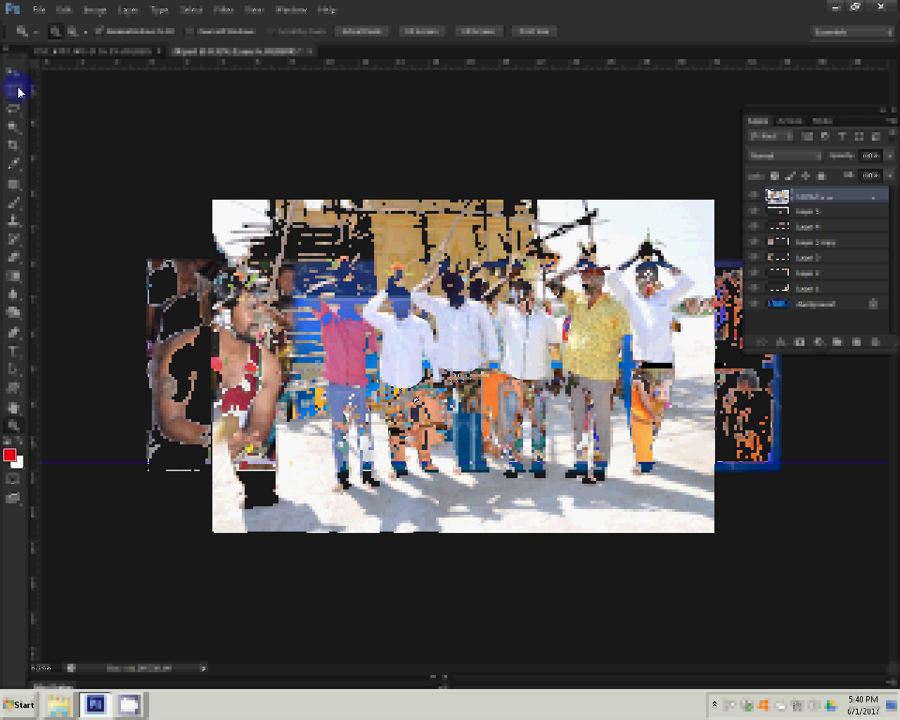
- Set the raised-arms group photo to 8 inches wide (2400×1594 px)
{"action": "left_click", "coordinate": [93, 11]}
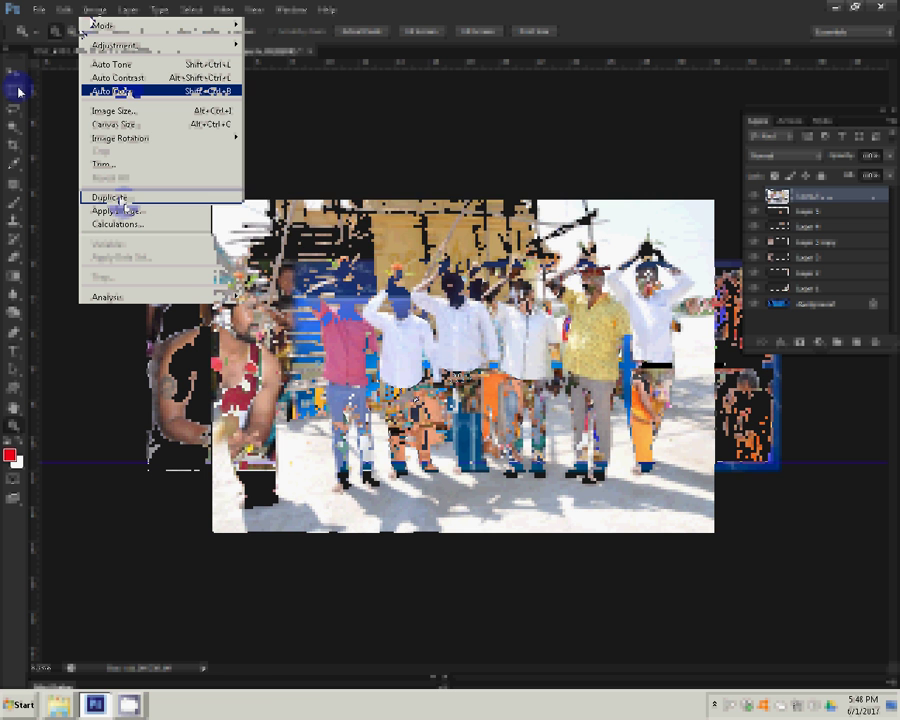
{"action": "key", "text": "alt+ctrl+i"}
{"action": "key", "text": "Tab"}
{"action": "key", "text": "Tab"}
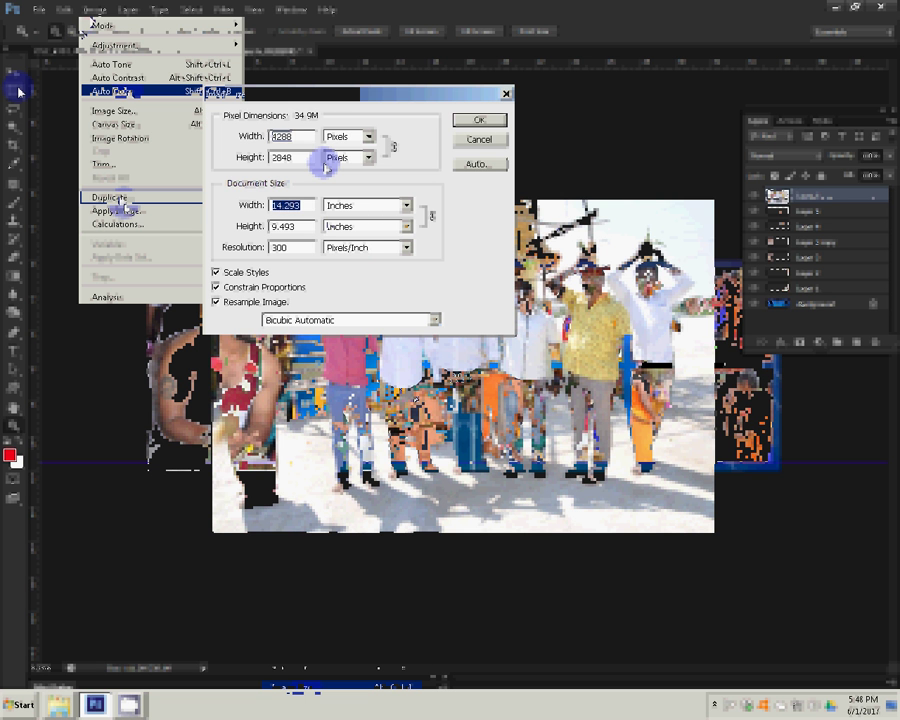
{"action": "type", "text": "8"}
{"action": "left_click", "coordinate": [468, 119]}
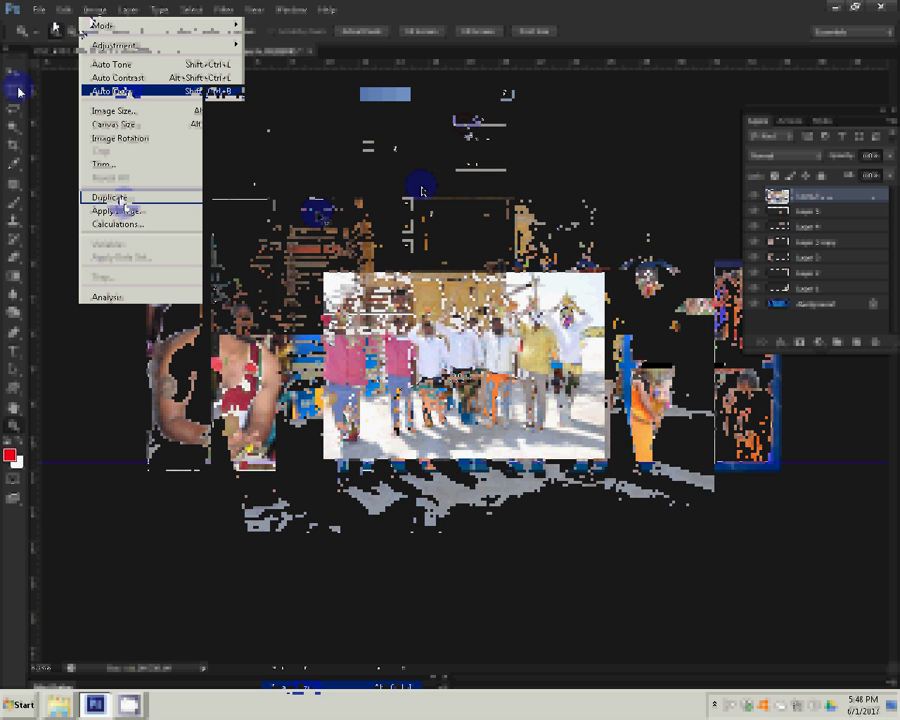
{"action": "left_click", "coordinate": [40, 10]}
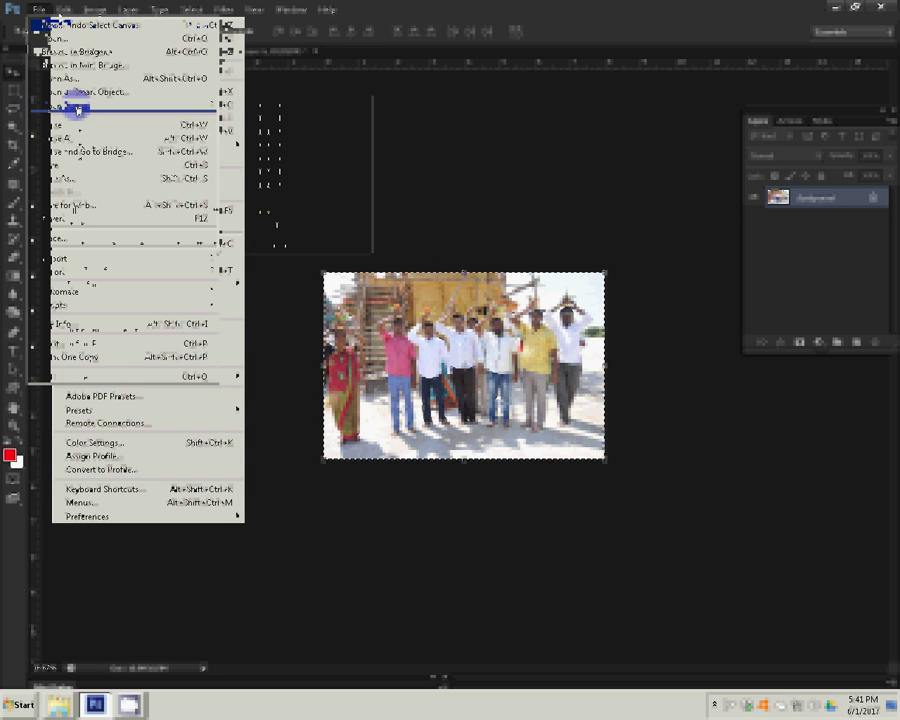
- Cut the whole group photo, close DSC_0392 without saving, and paste it into the upper frame beside the groom
{"action": "left_click", "coordinate": [75, 91]}
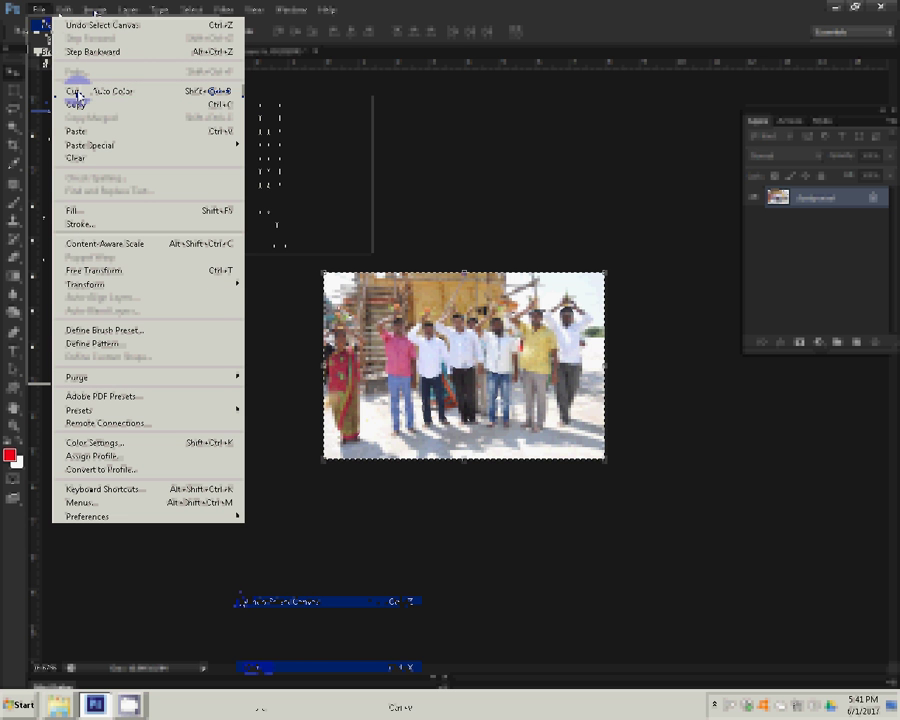
{"action": "left_click", "coordinate": [437, 281]}
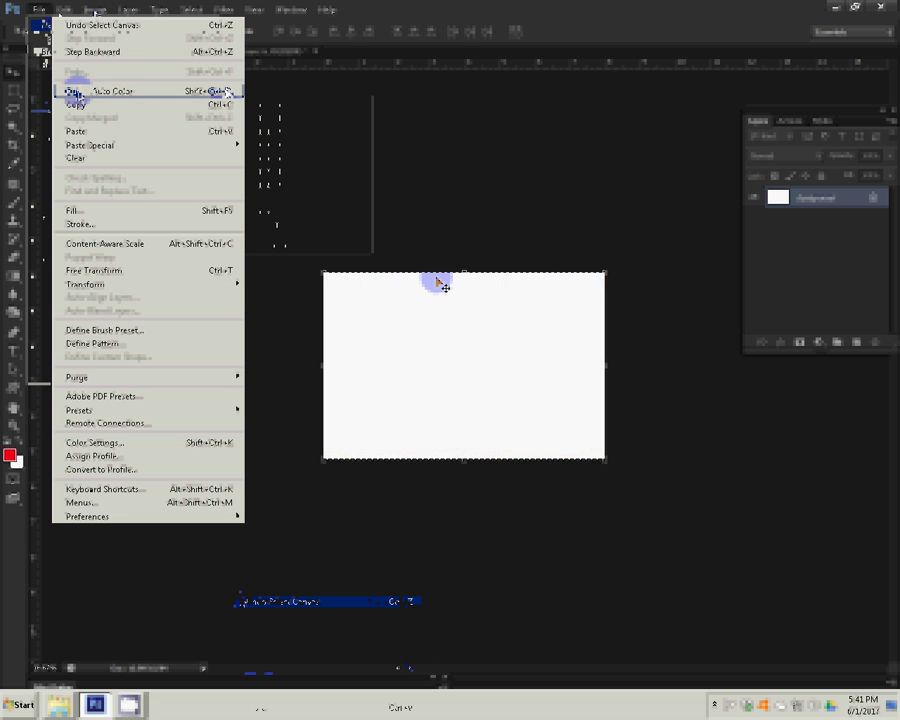
{"action": "key", "text": "ctrl+w"}
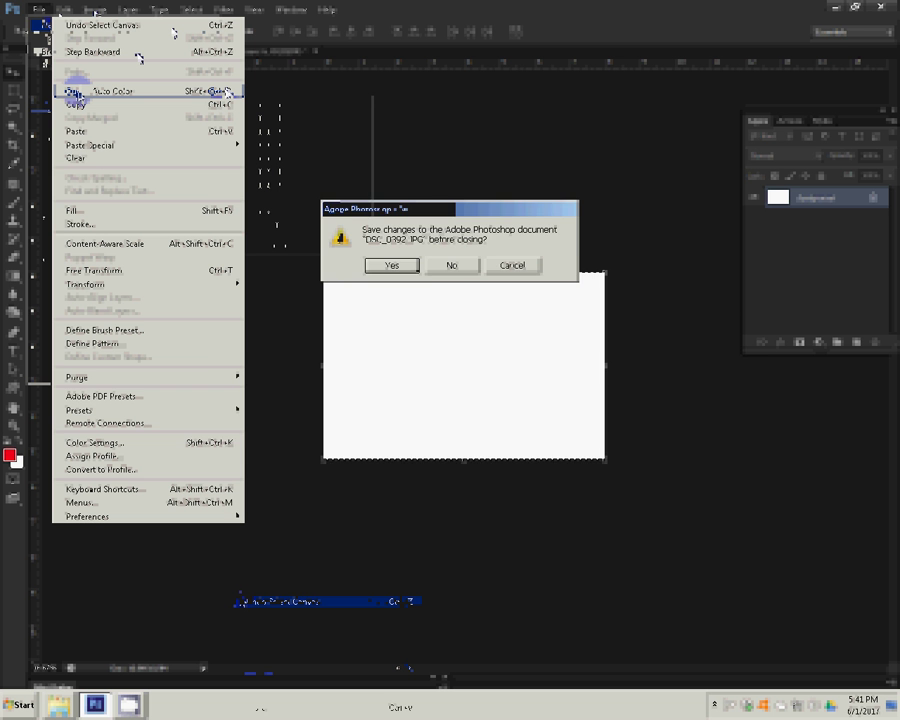
{"action": "left_click", "coordinate": [447, 265]}
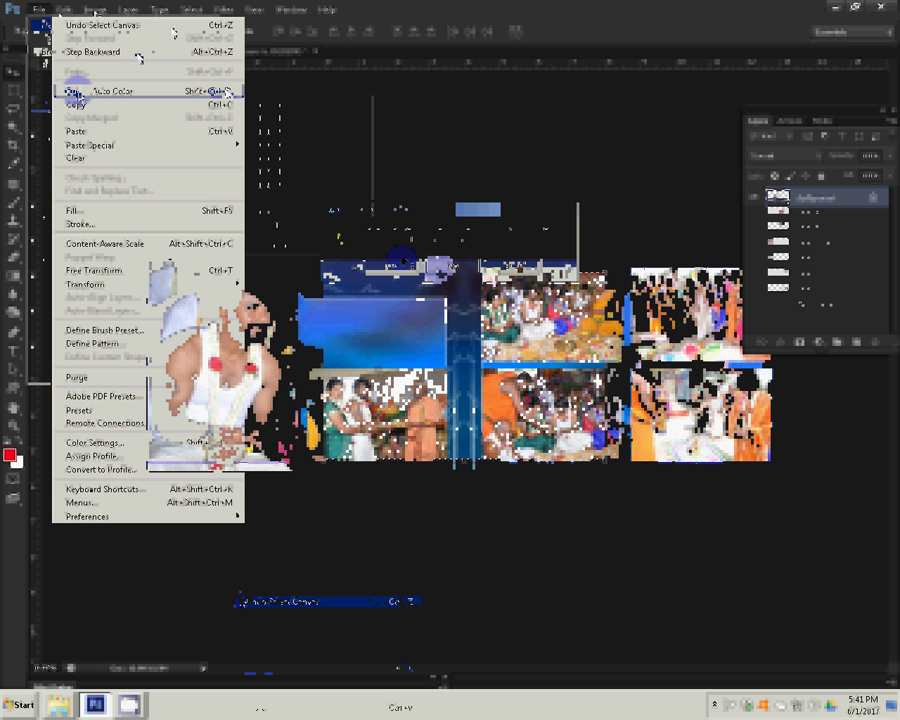
{"action": "key", "text": "ctrl+v"}
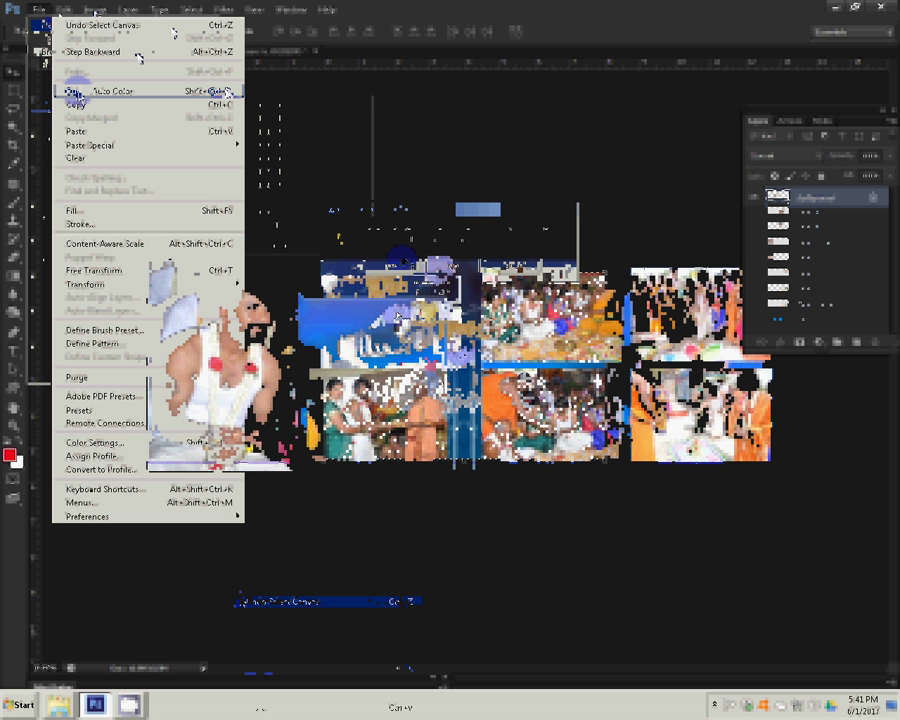
{"action": "left_click_drag", "start_coordinate": [397, 318], "coordinate": [381, 313]}
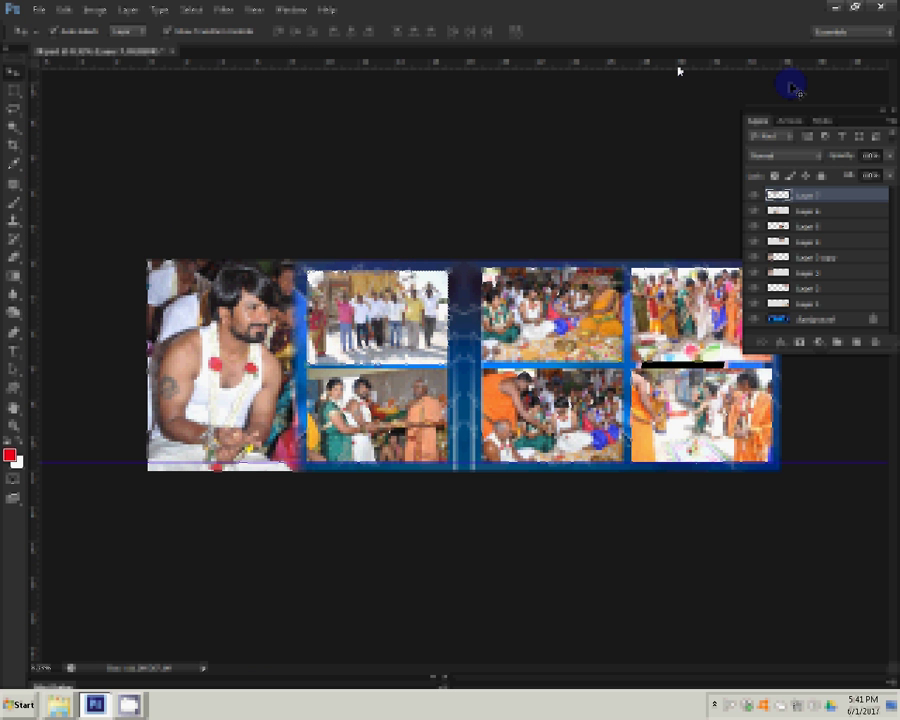
- Add a 1 px orange gradient Stroke layer effect to the group photo layer
{"action": "left_click", "coordinate": [781, 343]}
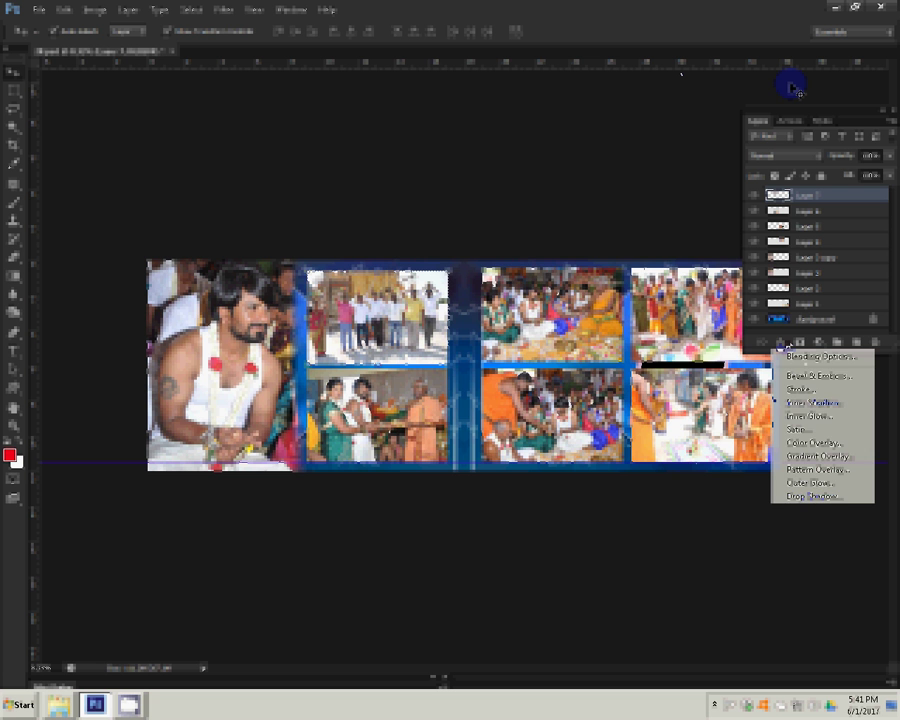
{"action": "left_click", "coordinate": [801, 389]}
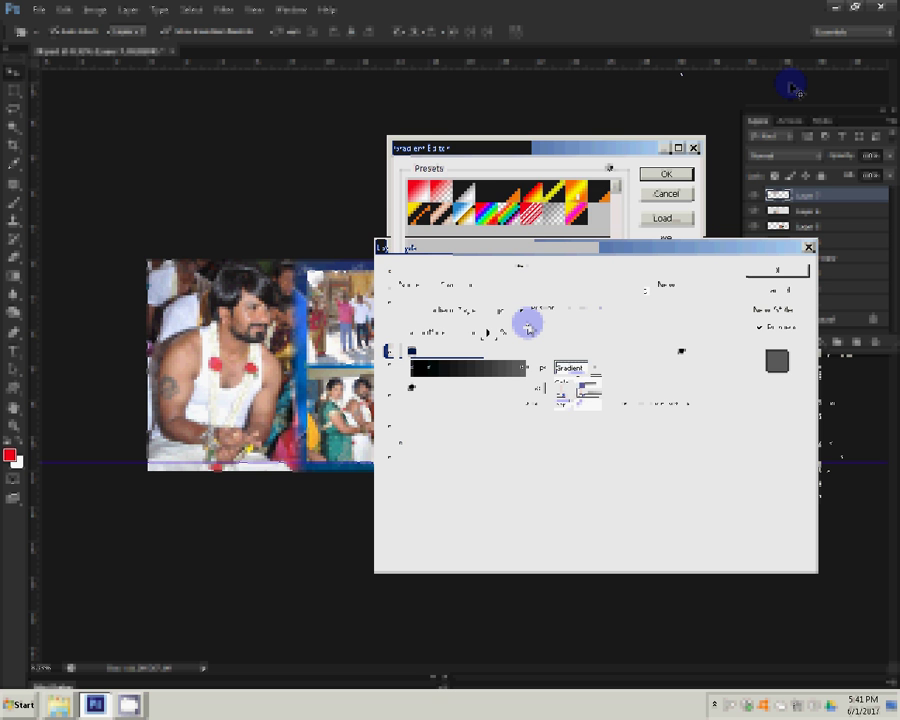
{"action": "left_click", "coordinate": [665, 175]}
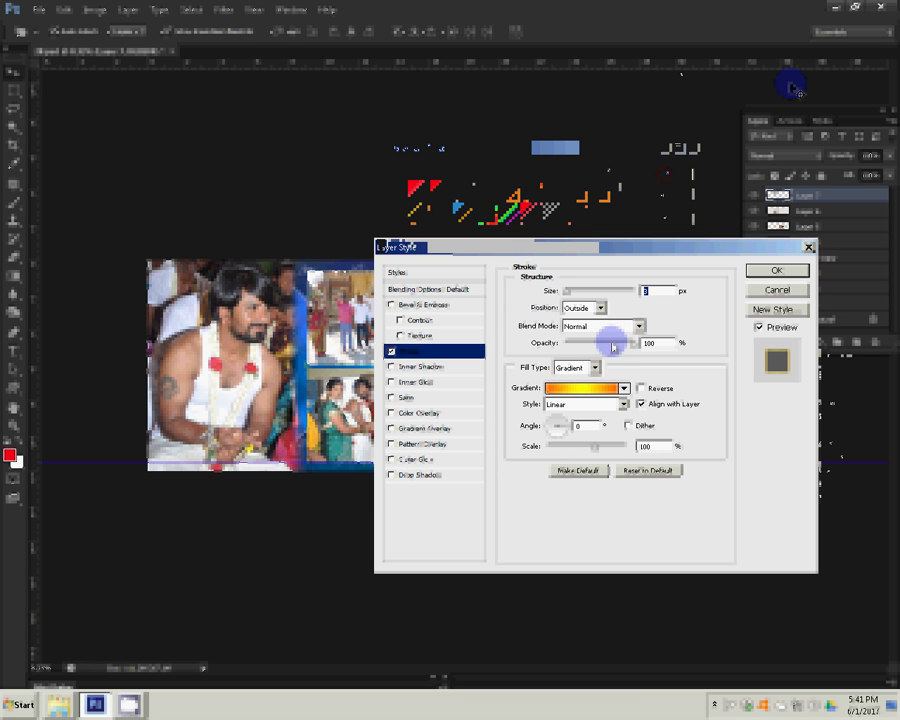
{"action": "type", "text": "14"}
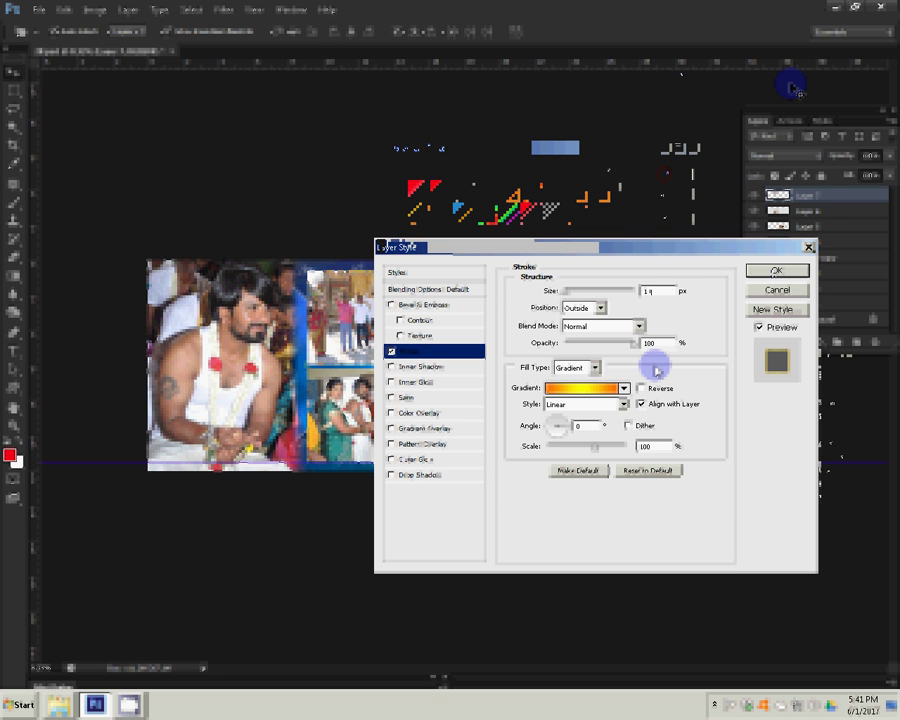
{"action": "key", "text": "Return"}
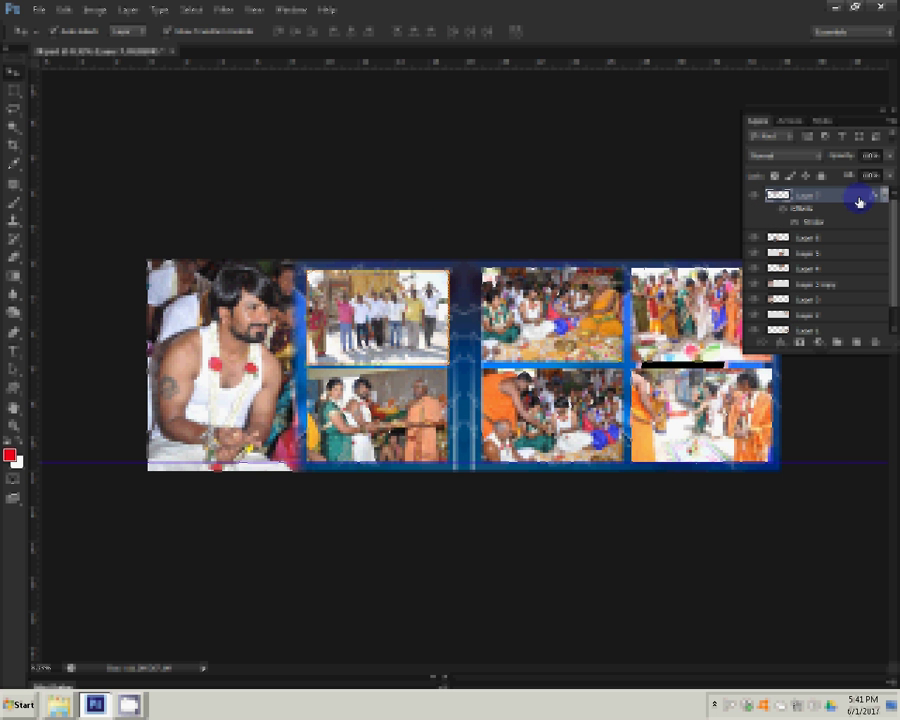
- Copy the group photo's stroke style and paste it onto another photo layer
{"action": "right_click", "coordinate": [858, 202]}
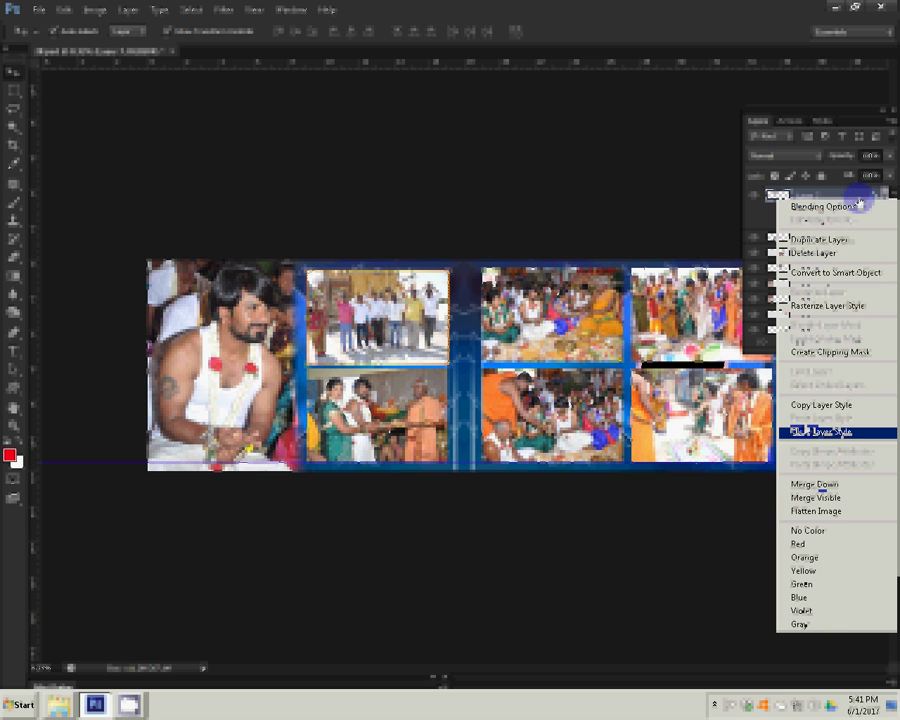
{"action": "left_click", "coordinate": [822, 405]}
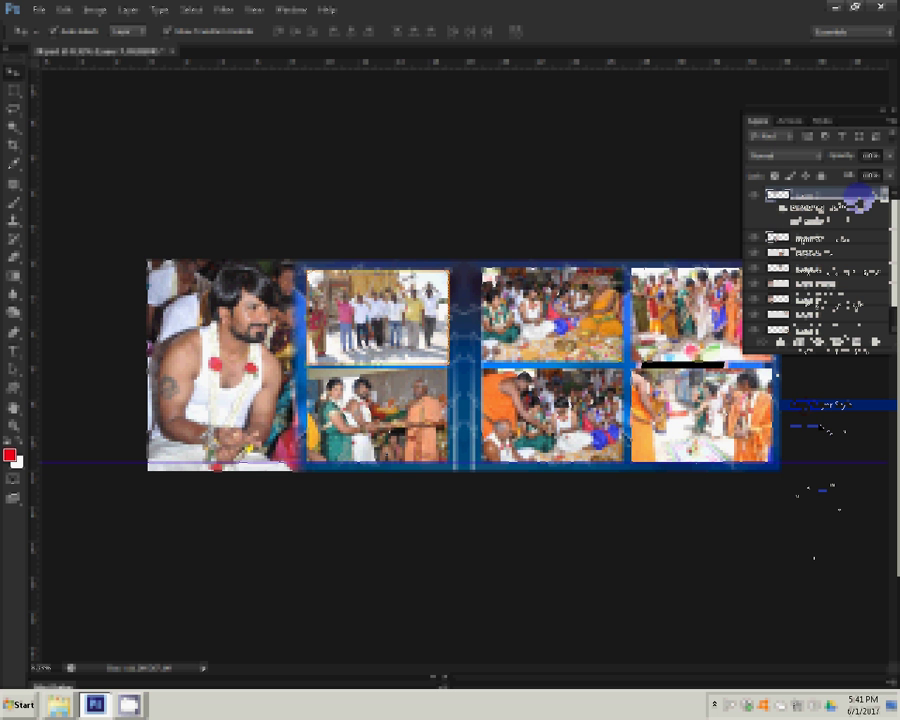
{"action": "right_click", "coordinate": [860, 245]}
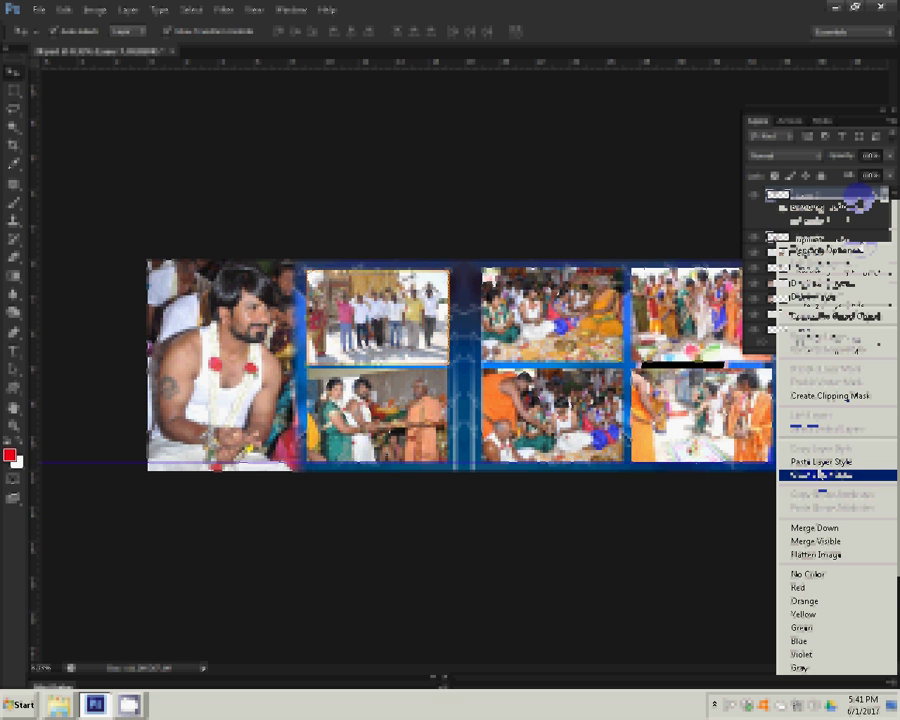
{"action": "left_click", "coordinate": [815, 460]}
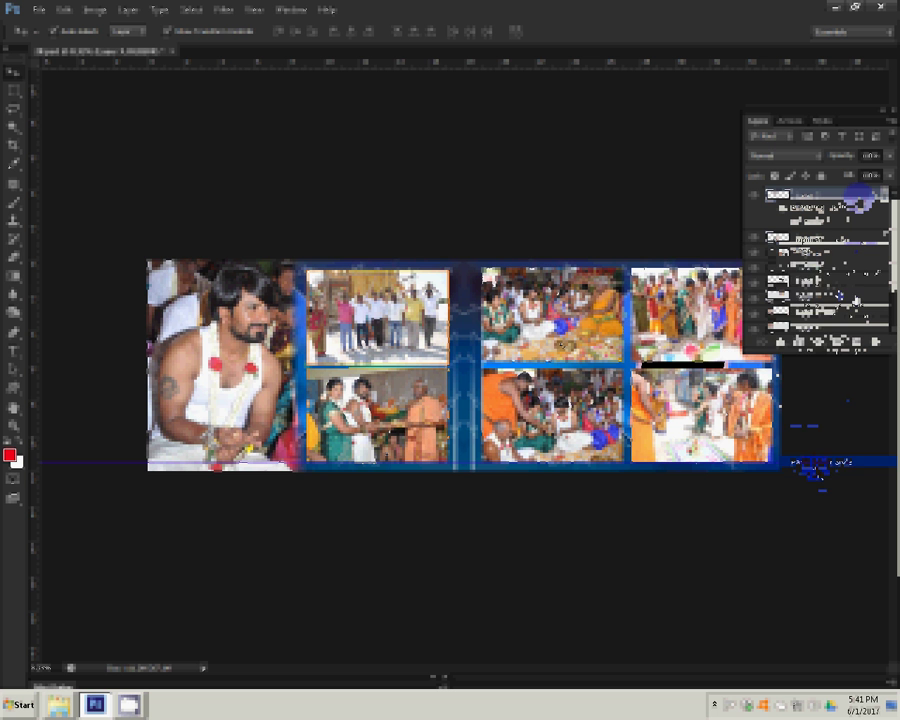
- Merge the next photo layer down into the layer below it
{"action": "right_click", "coordinate": [856, 298]}
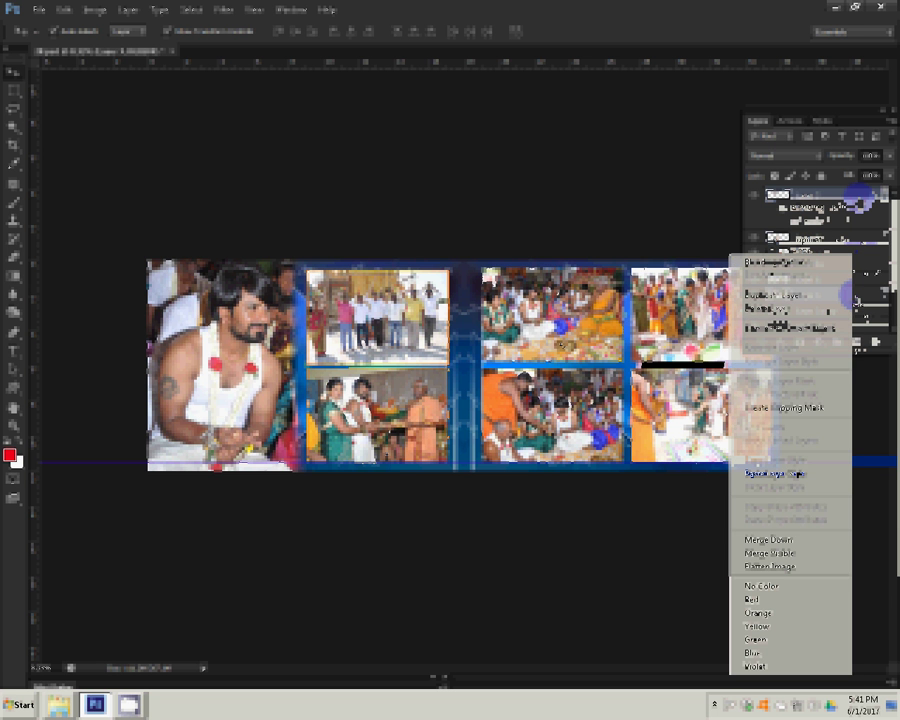
{"action": "key", "text": "Escape"}
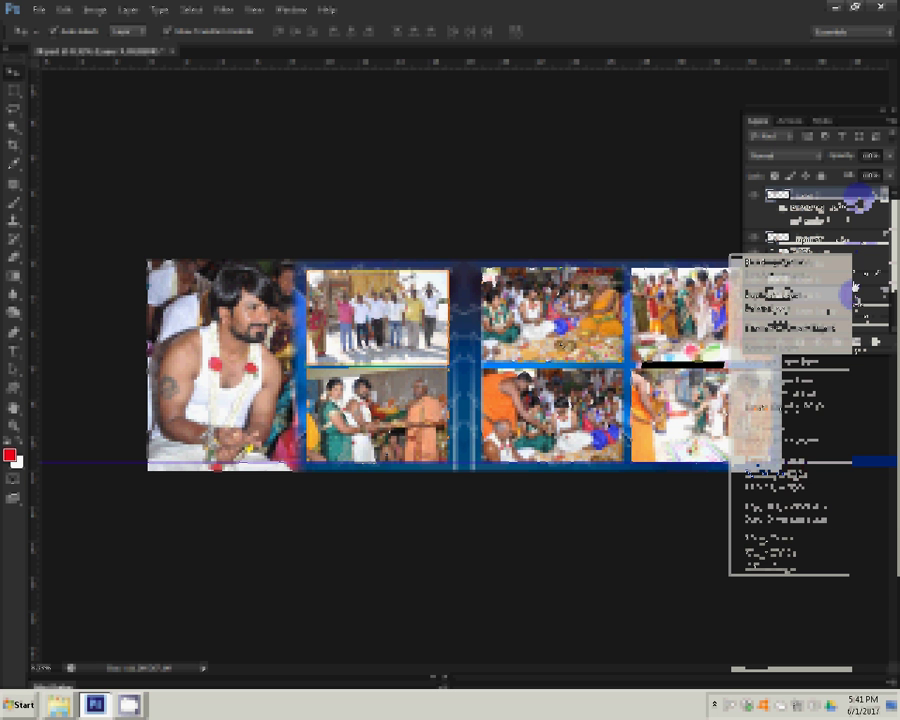
{"action": "right_click", "coordinate": [852, 291]}
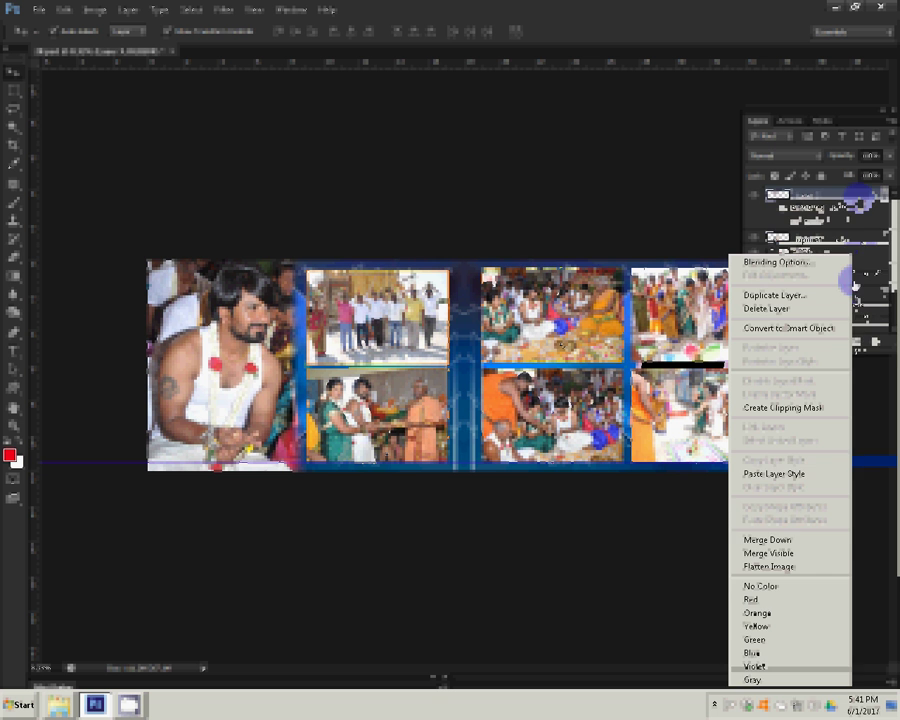
{"action": "left_click", "coordinate": [797, 541]}
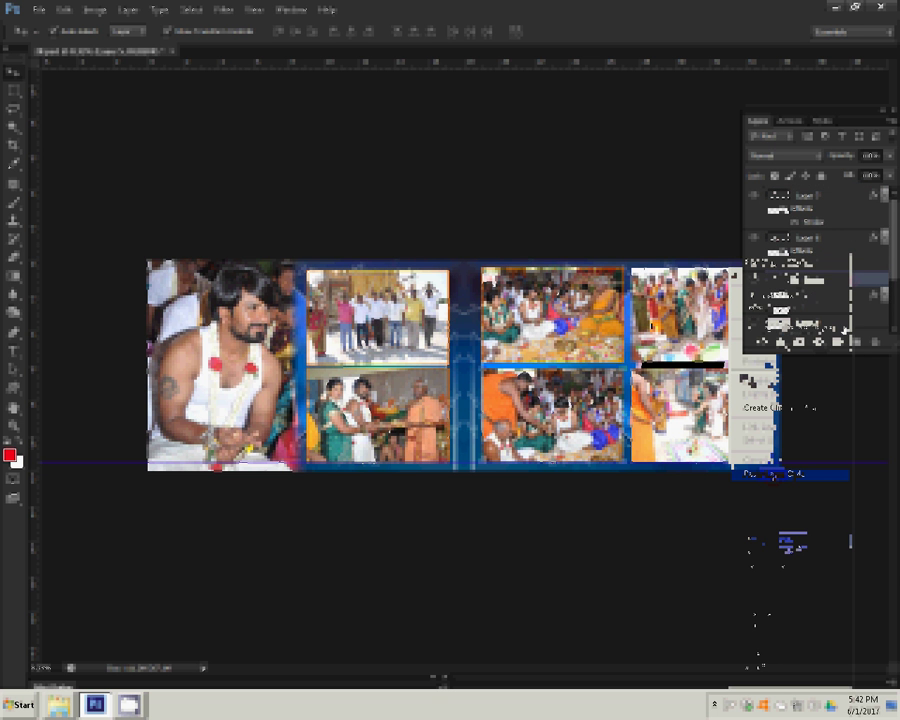
- Paste the copied stroke style onto two more photo layers
{"action": "right_click", "coordinate": [845, 329]}
{"action": "left_click", "coordinate": [775, 473]}
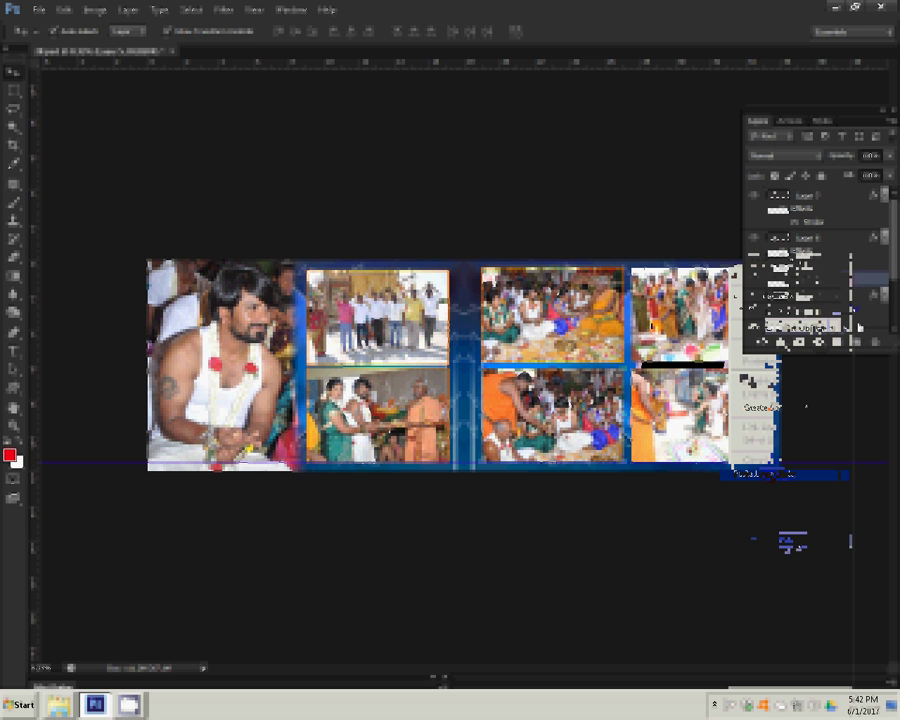
{"action": "right_click", "coordinate": [858, 327]}
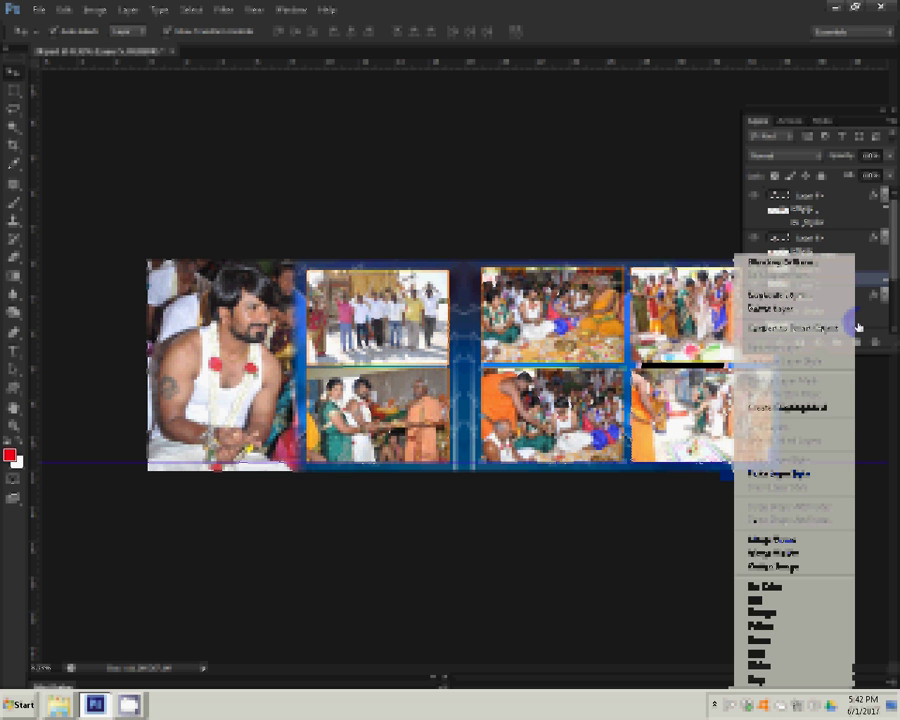
{"action": "left_click", "coordinate": [801, 474]}
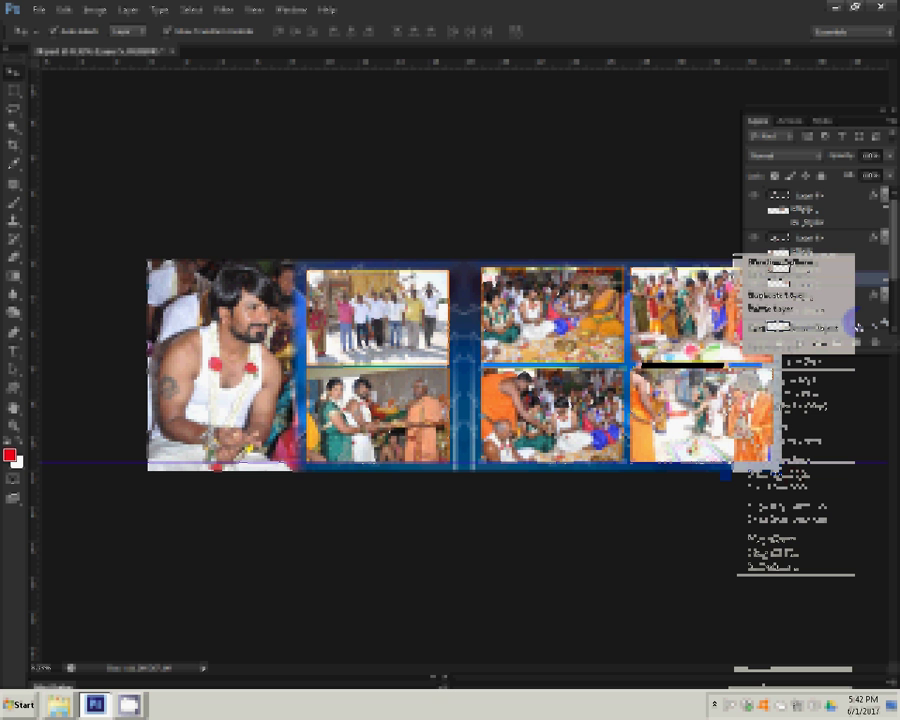
{"action": "left_click", "coordinate": [37, 10]}
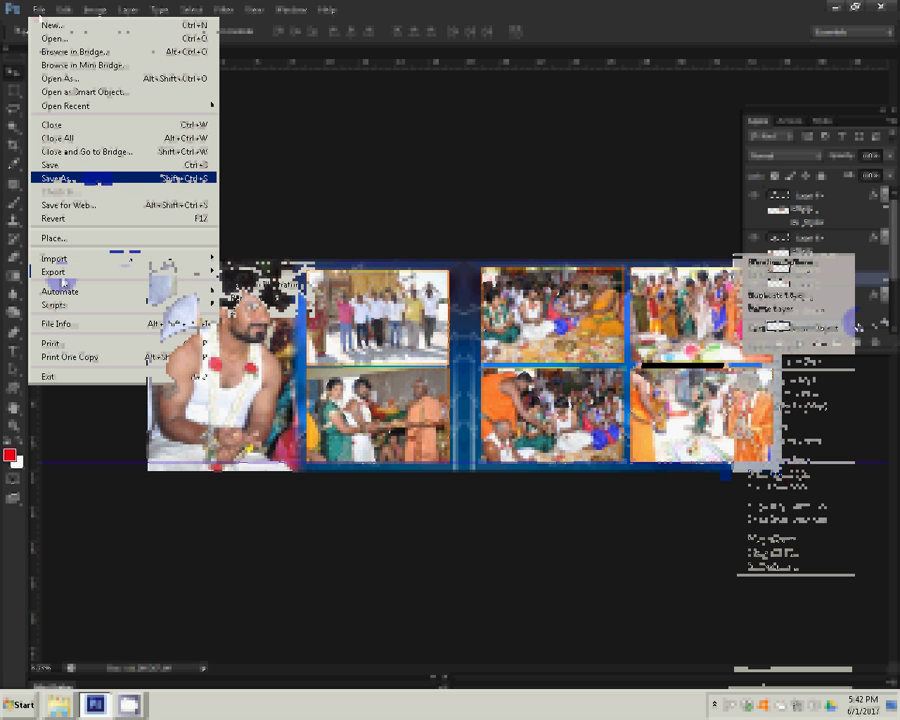
- Toggle the Actions panel's Button Mode and start saving action set Set 1 as an ATN file
{"action": "left_click", "coordinate": [98, 185]}
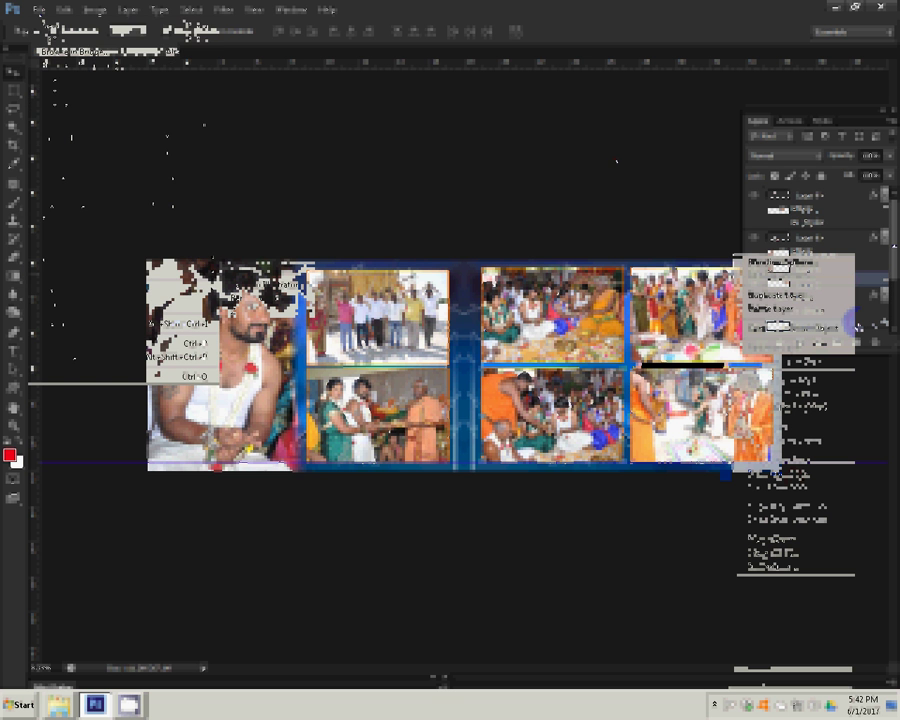
{"action": "left_click", "coordinate": [880, 125]}
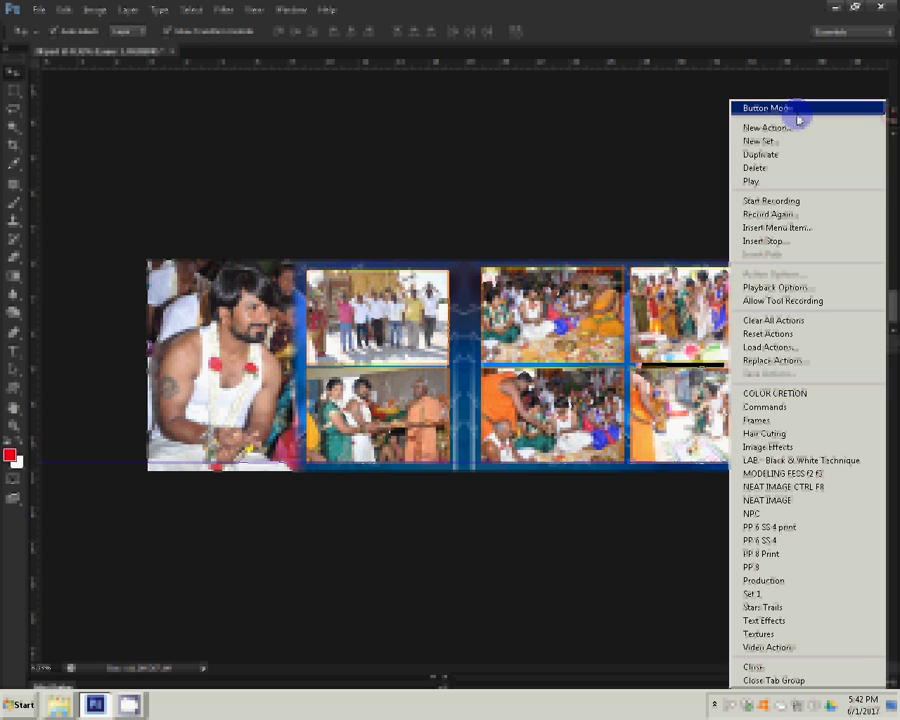
{"action": "left_click", "coordinate": [793, 112]}
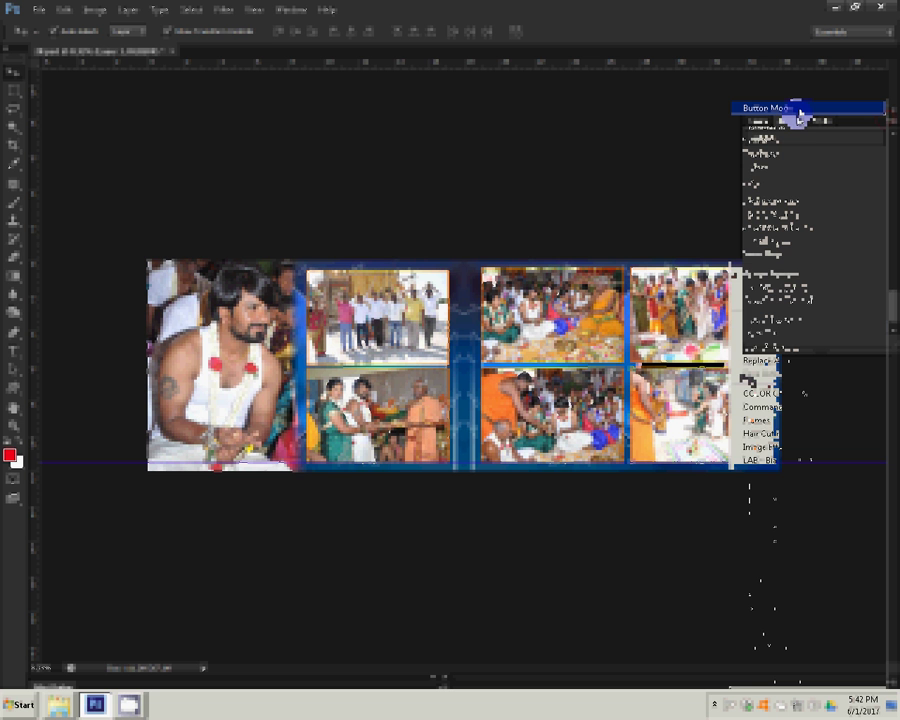
{"action": "left_click", "coordinate": [862, 124]}
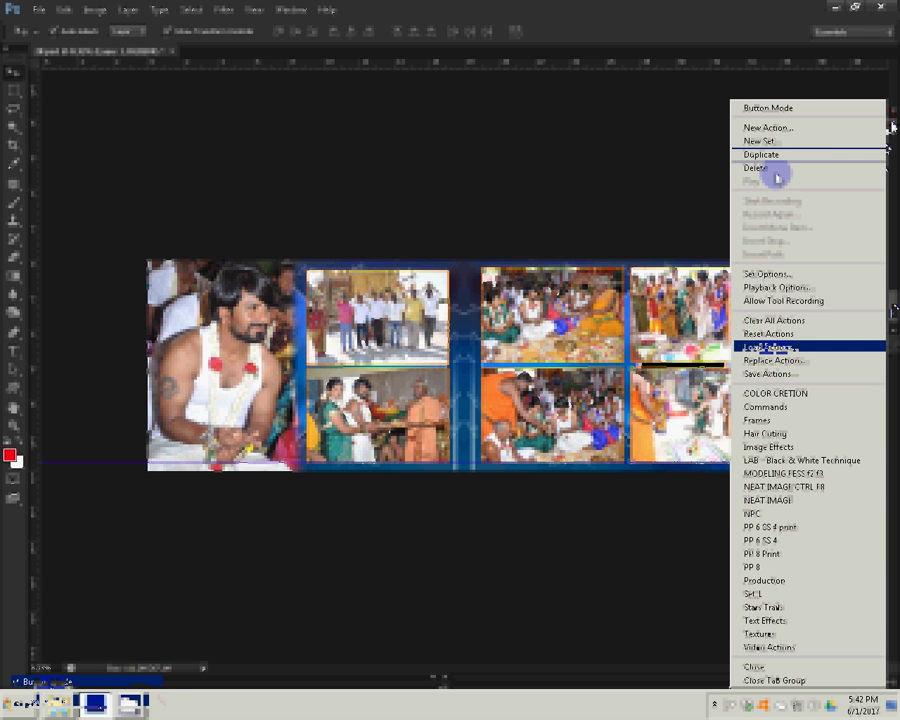
{"action": "left_click", "coordinate": [767, 373]}
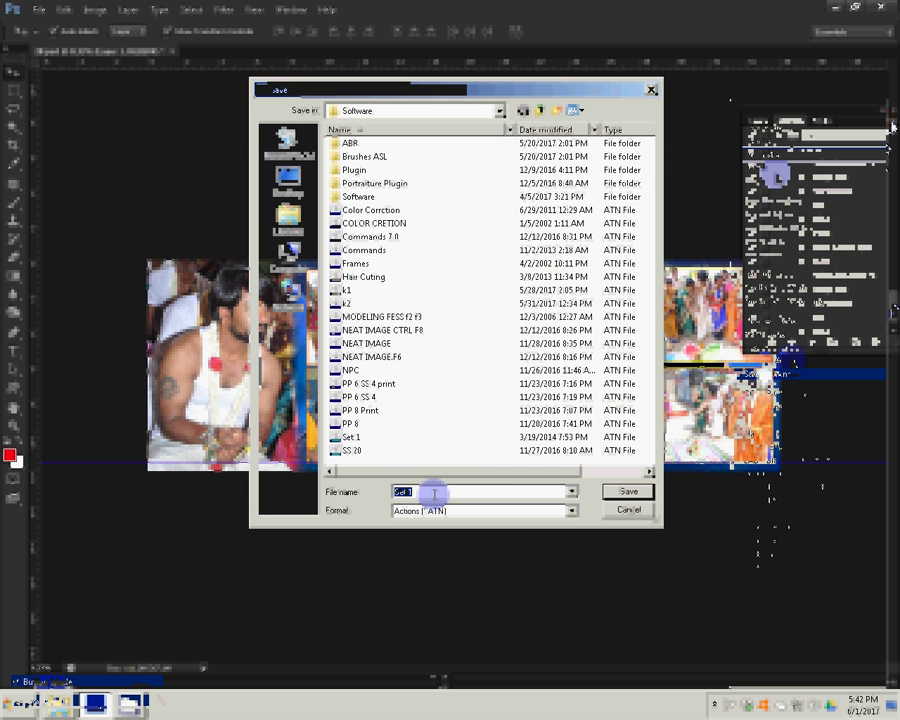
- Enter a new file name for the action set in place of 'Set 1'
{"action": "type", "text": "v"}
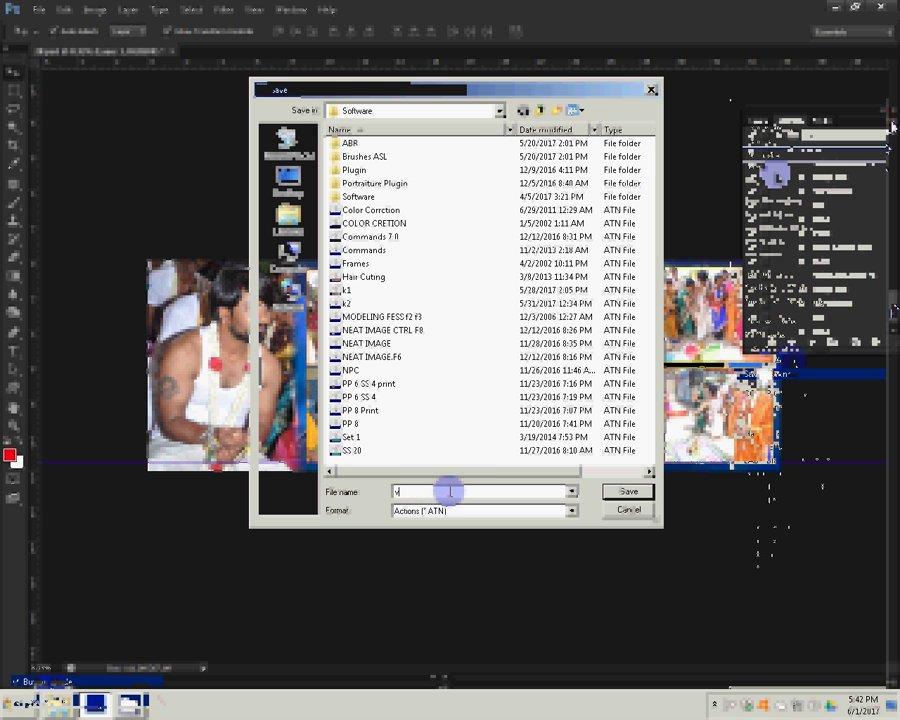
{"action": "type", "text": "1"}
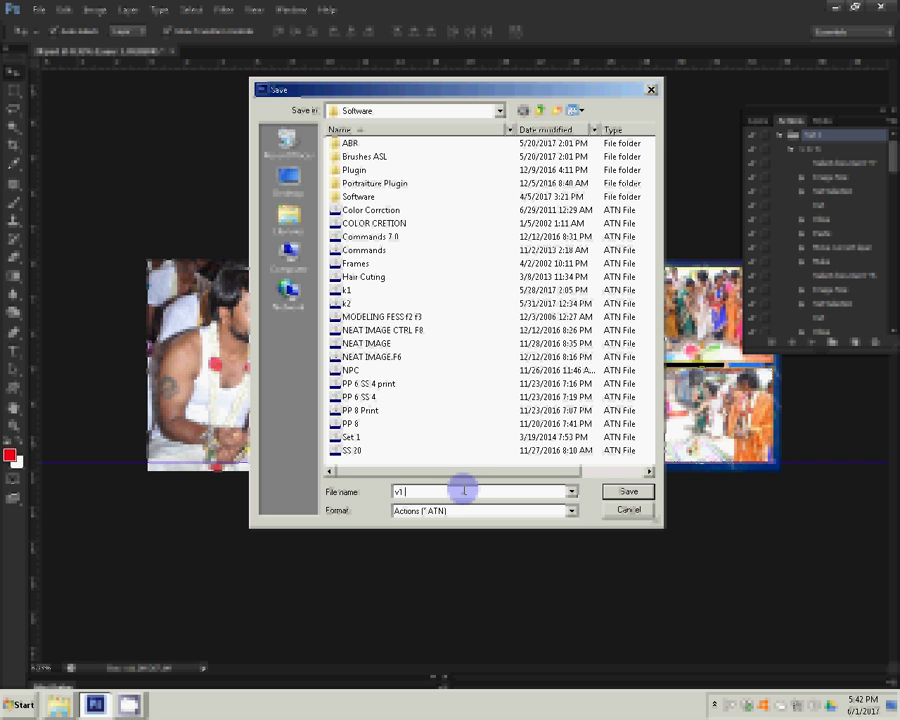
{"action": "type", "text": " d"}
{"action": "key", "text": "BackSpace"}
{"action": "type", "text": "ar"}
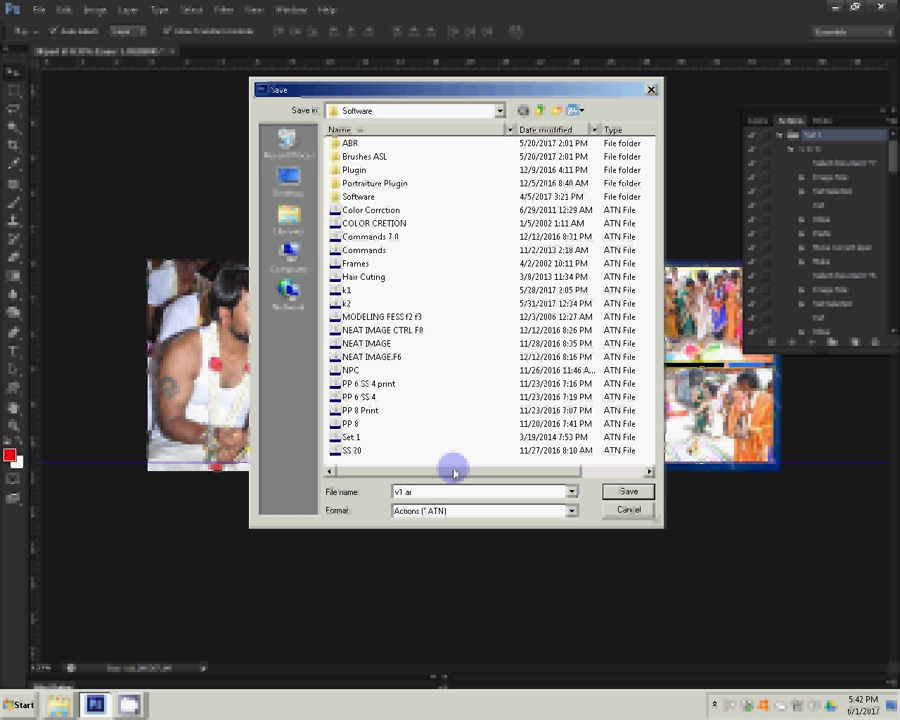
{"action": "type", "text": " 6"}
{"action": "type", "text": " k"}
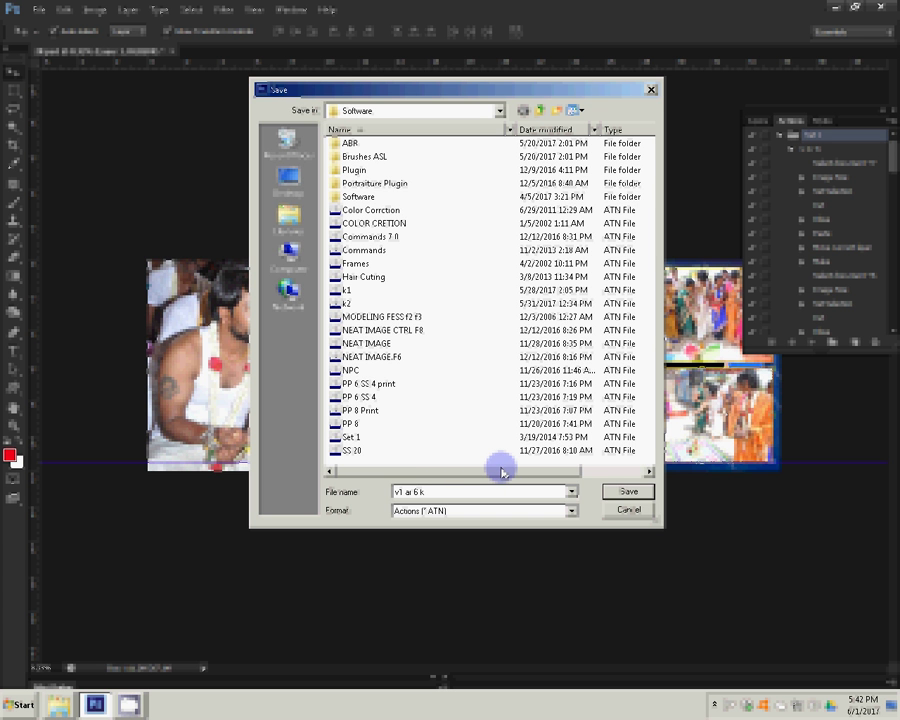
{"action": "type", "text": "3"}
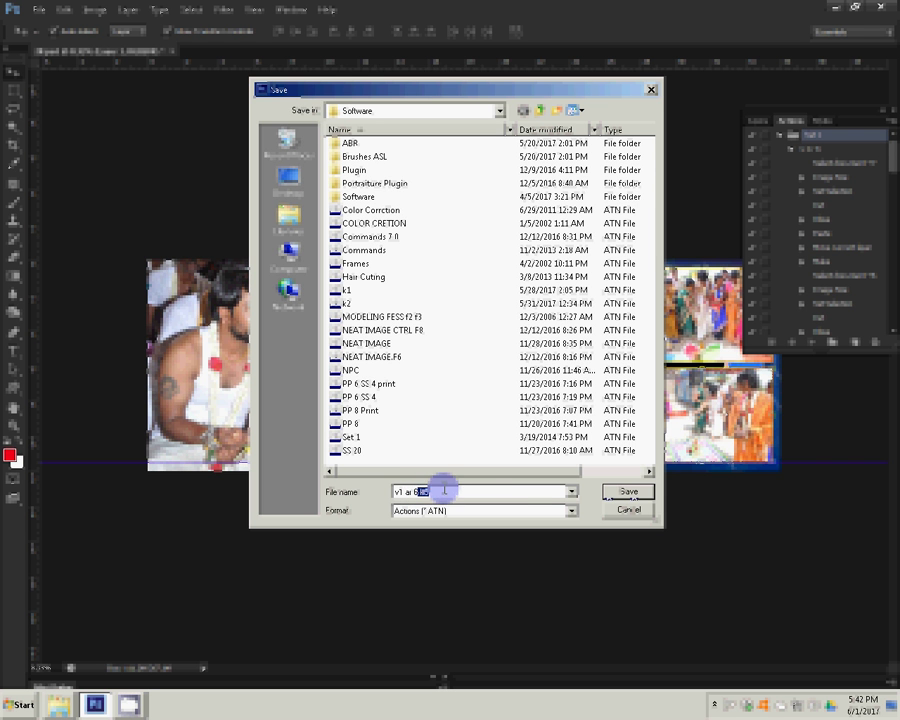
{"action": "left_click", "coordinate": [450, 492]}
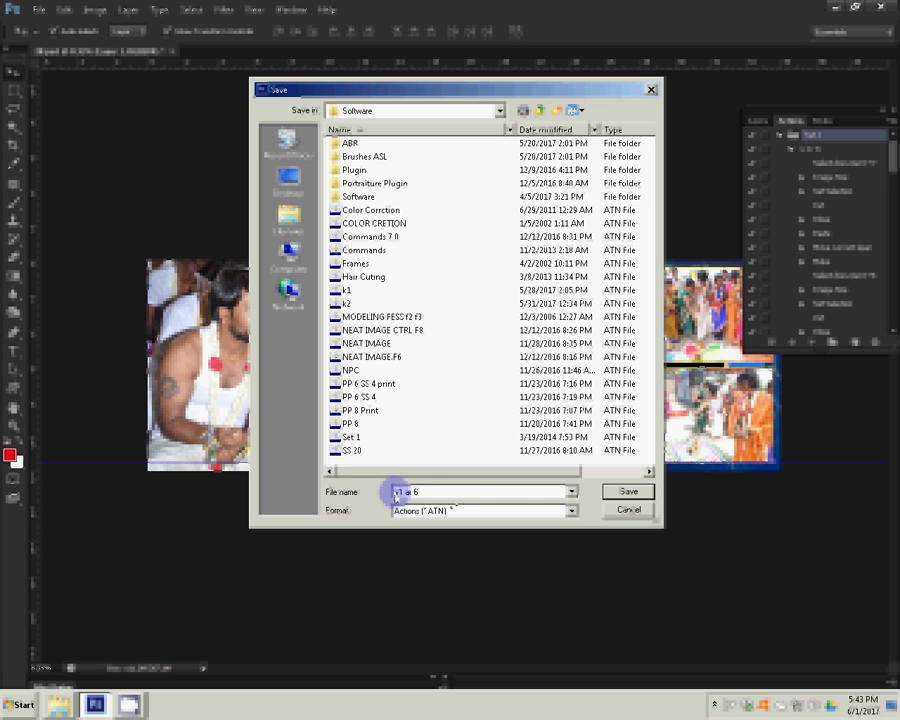
{"action": "type", "text": "JM1 ss6"}
{"action": "type", "text": "s3v1 ai 6"}
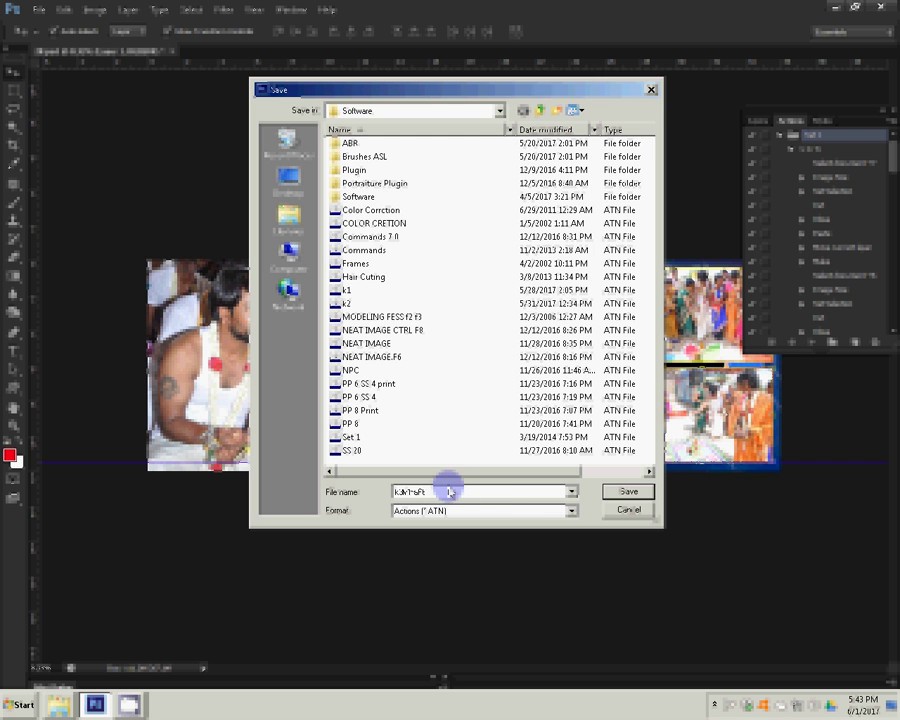
{"action": "left_click", "coordinate": [630, 488]}
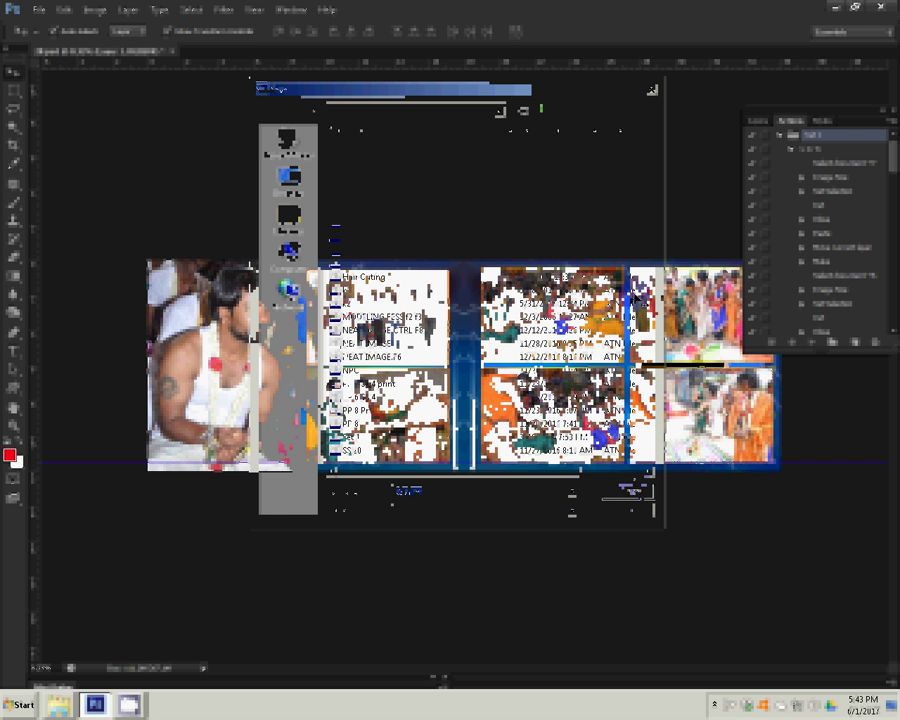
- Confirm the action set save and switch the Actions panel display back
{"action": "left_click", "coordinate": [890, 122]}
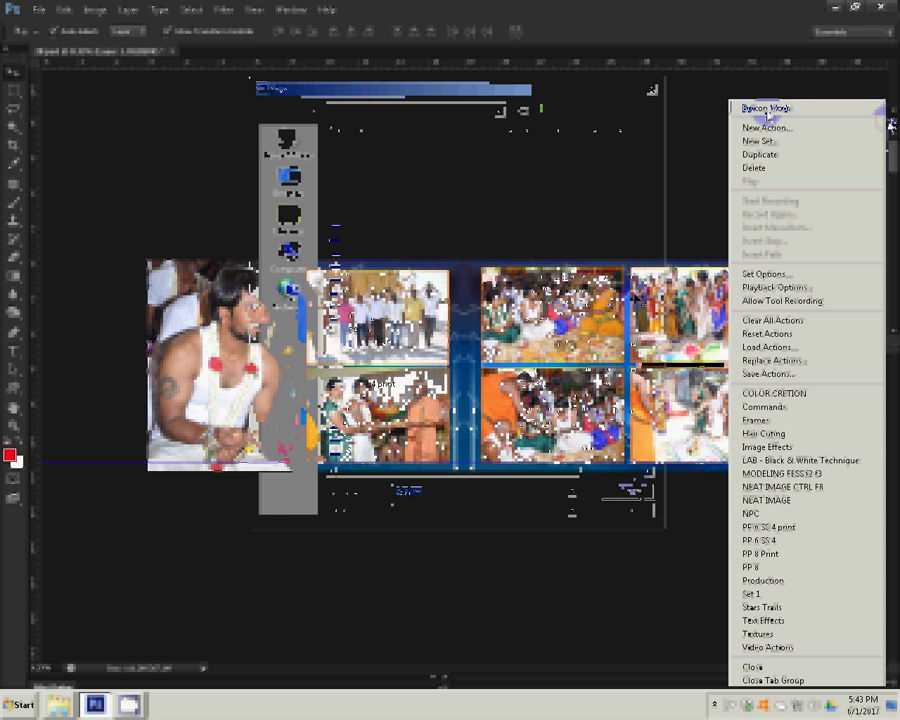
{"action": "left_click", "coordinate": [757, 108]}
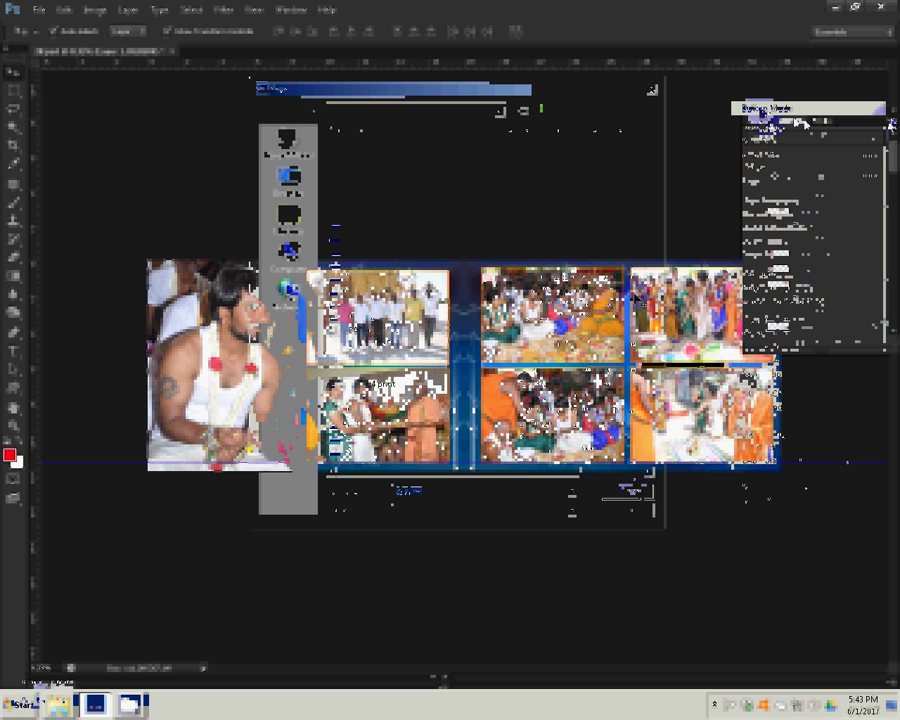
{"action": "left_click", "coordinate": [38, 9]}
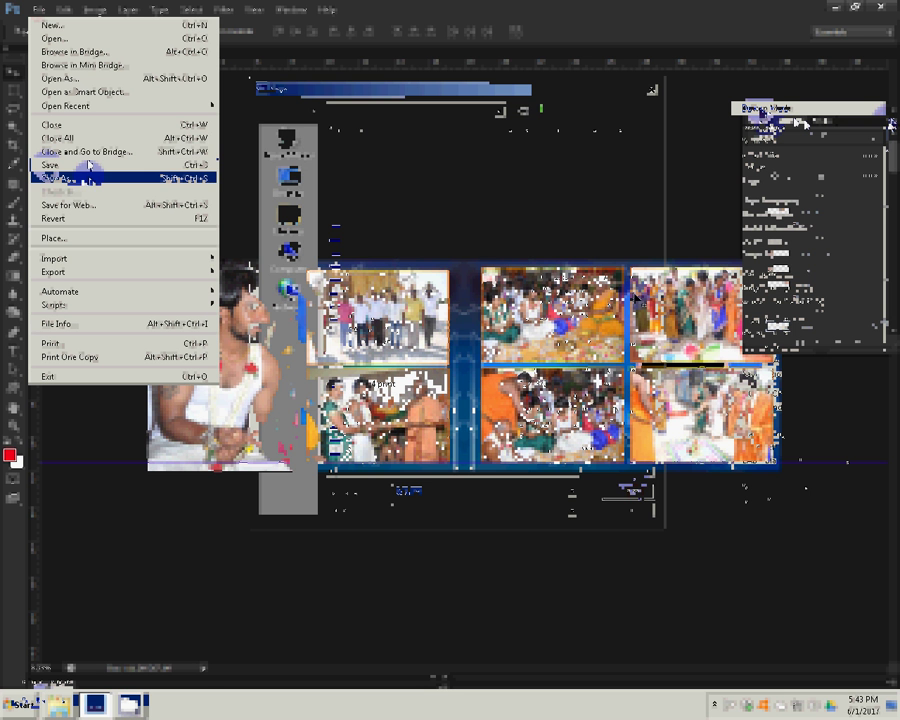
{"action": "left_click", "coordinate": [90, 178]}
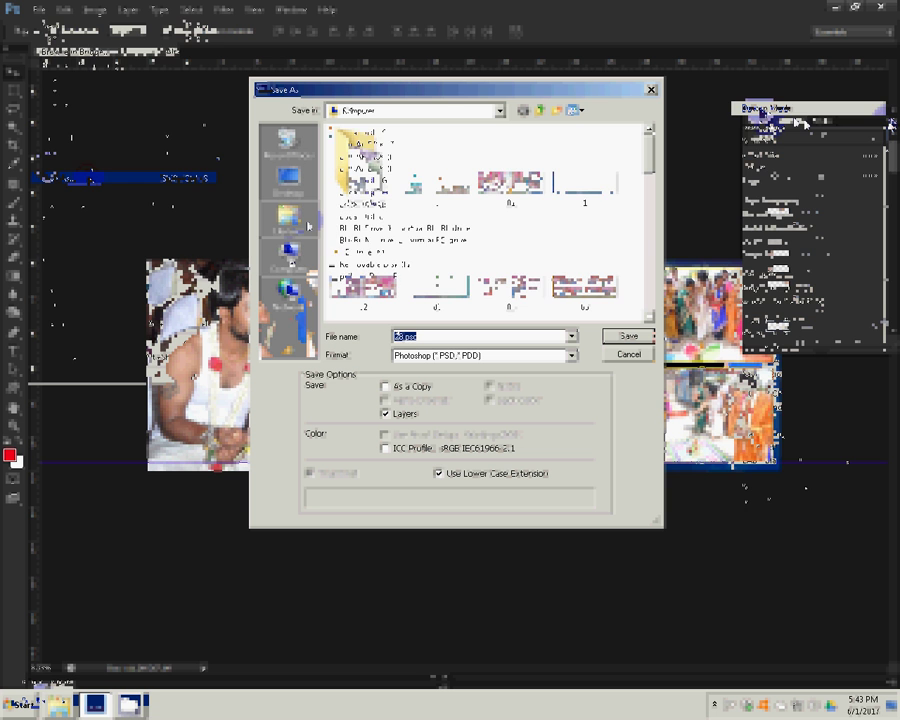
- Save the album spread as 22 in the G:\Mohan K folder, using List view
{"action": "left_click", "coordinate": [388, 180]}
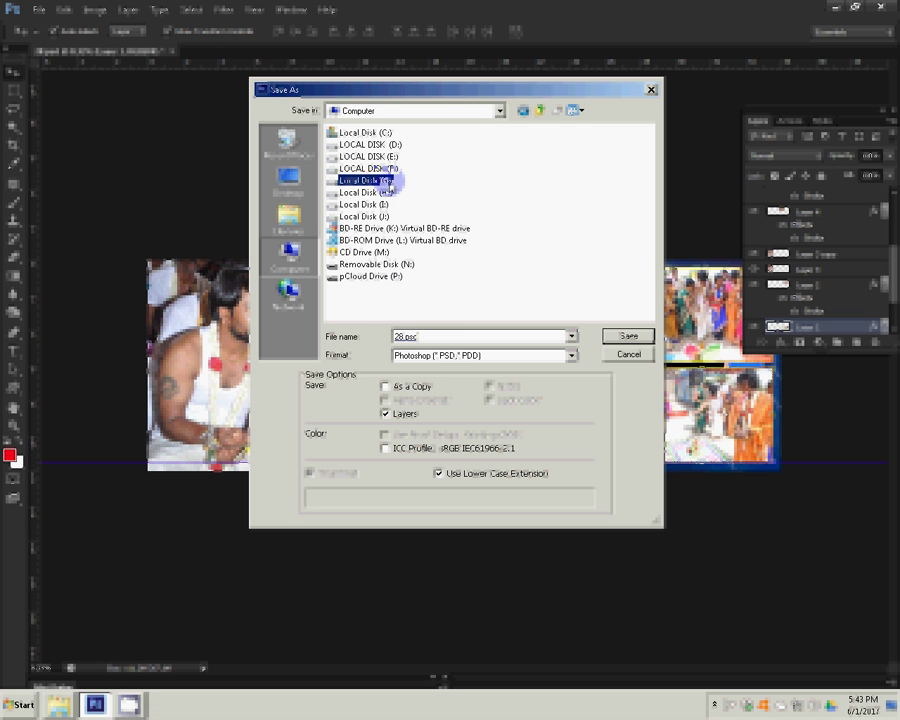
{"action": "double_click", "coordinate": [388, 180]}
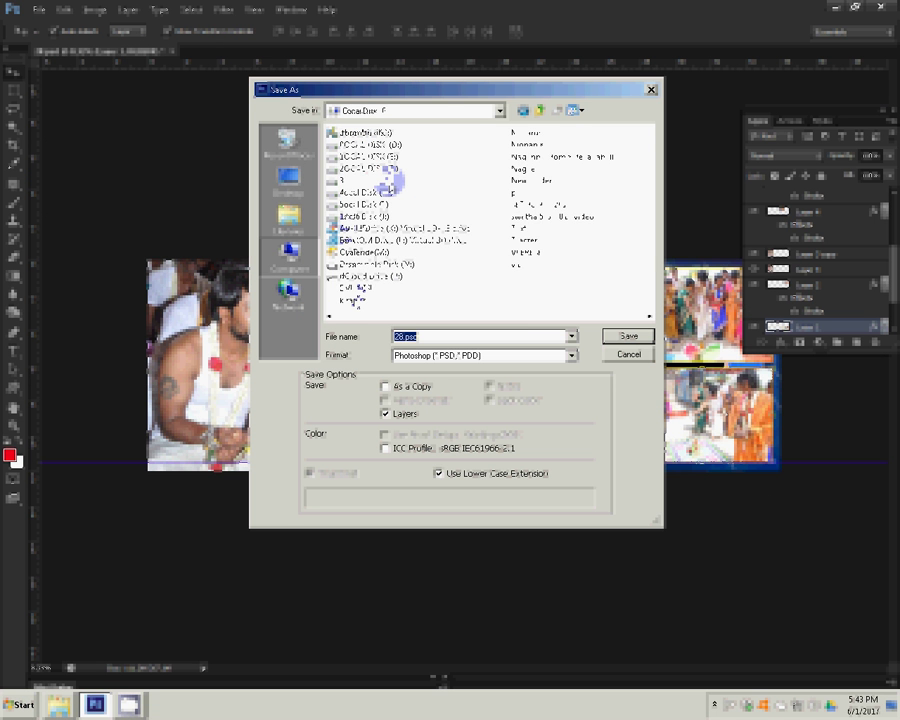
{"action": "left_click", "coordinate": [355, 300]}
{"action": "left_click", "coordinate": [527, 143]}
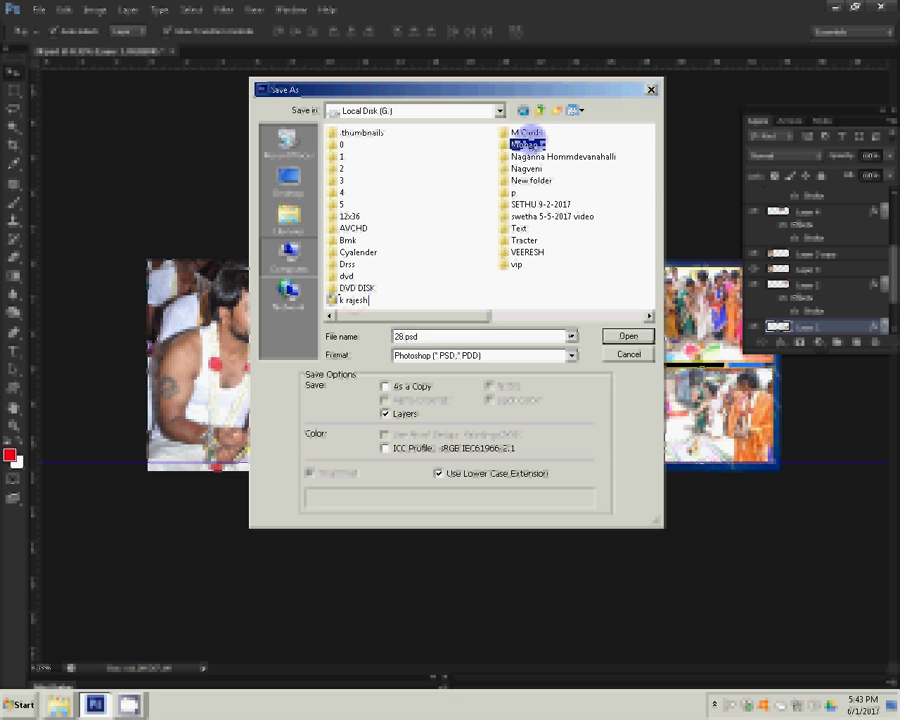
{"action": "double_click", "coordinate": [527, 143]}
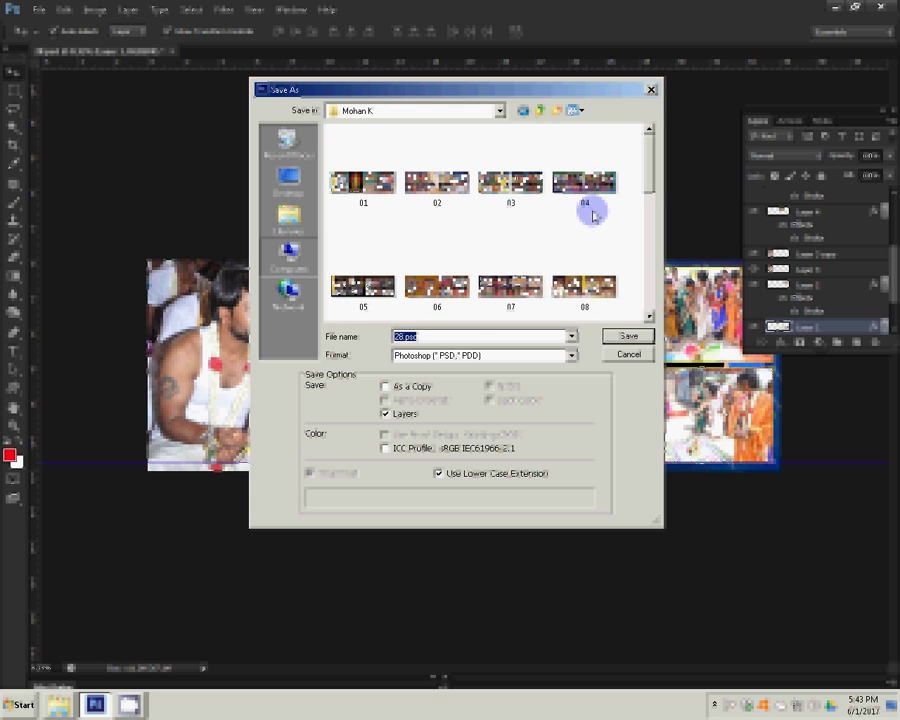
{"action": "left_click", "coordinate": [576, 110]}
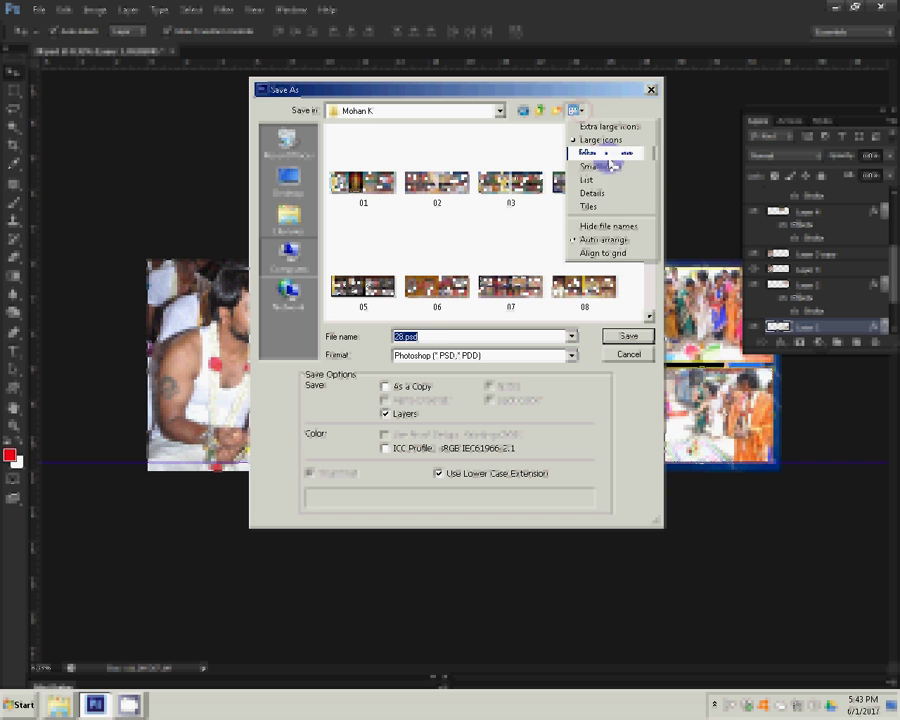
{"action": "left_click", "coordinate": [600, 179]}
{"action": "left_click", "coordinate": [610, 165]}
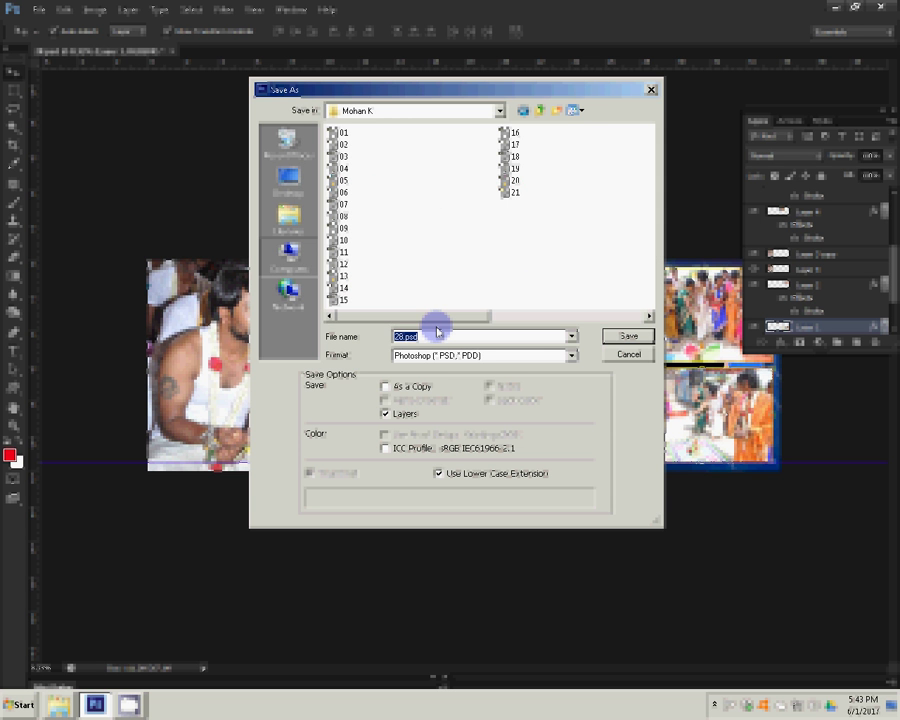
{"action": "type", "text": "22"}
{"action": "key", "text": "Return"}
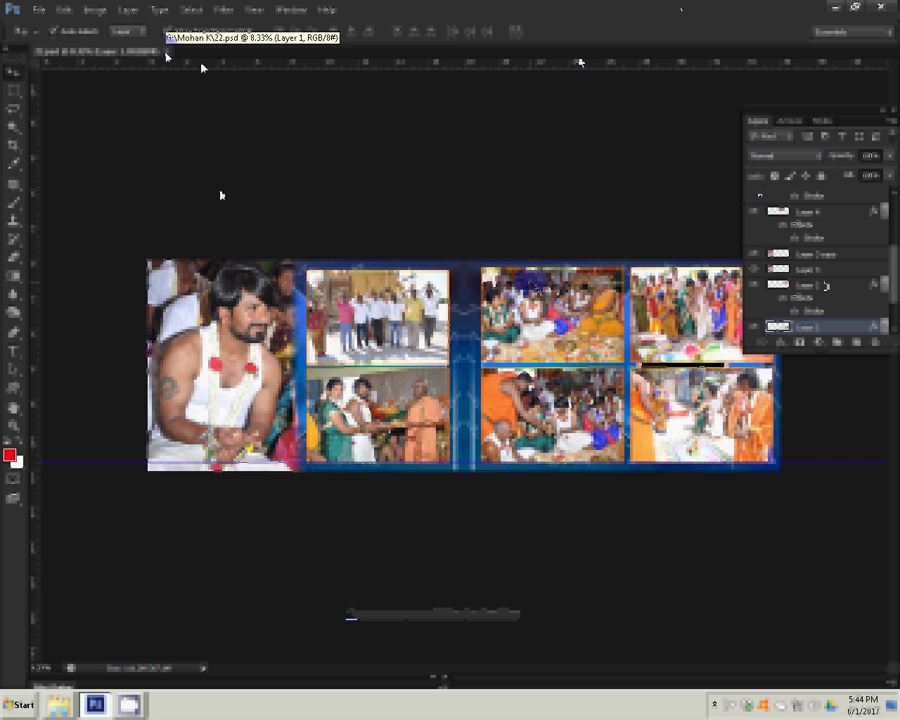
{"action": "key", "text": "ctrl+w"}
{"action": "double_click", "coordinate": [462, 244]}
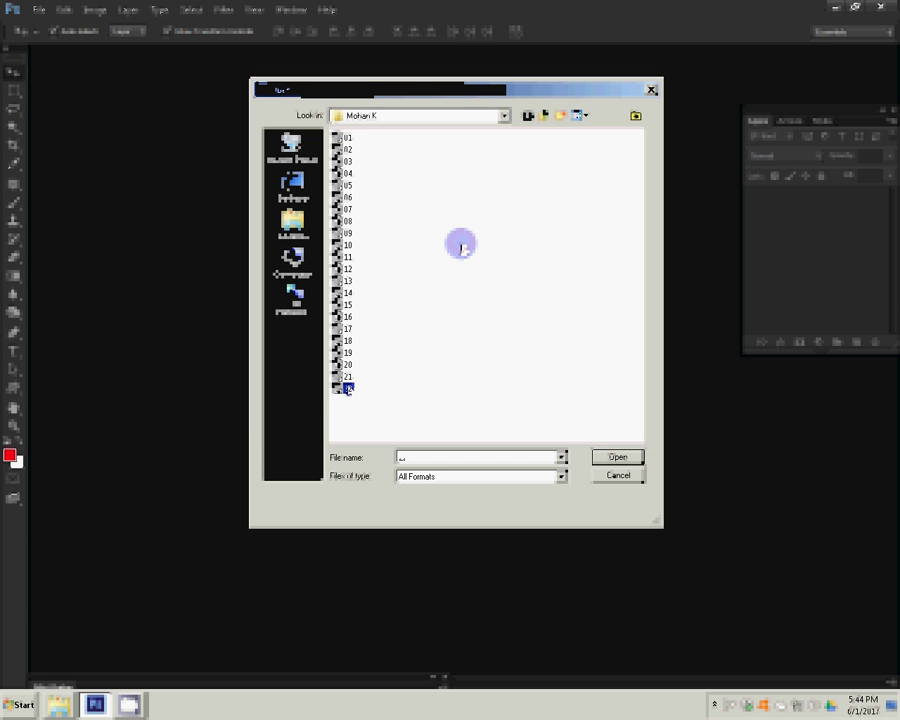
{"action": "left_click", "coordinate": [583, 116]}
{"action": "left_click", "coordinate": [607, 146]}
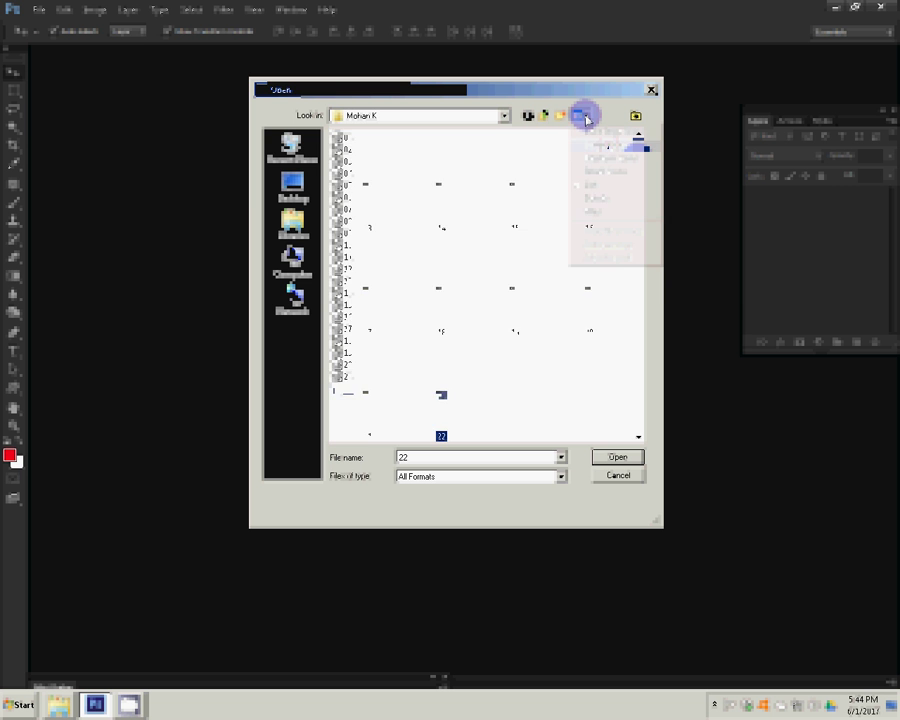
{"action": "left_click", "coordinate": [618, 475]}
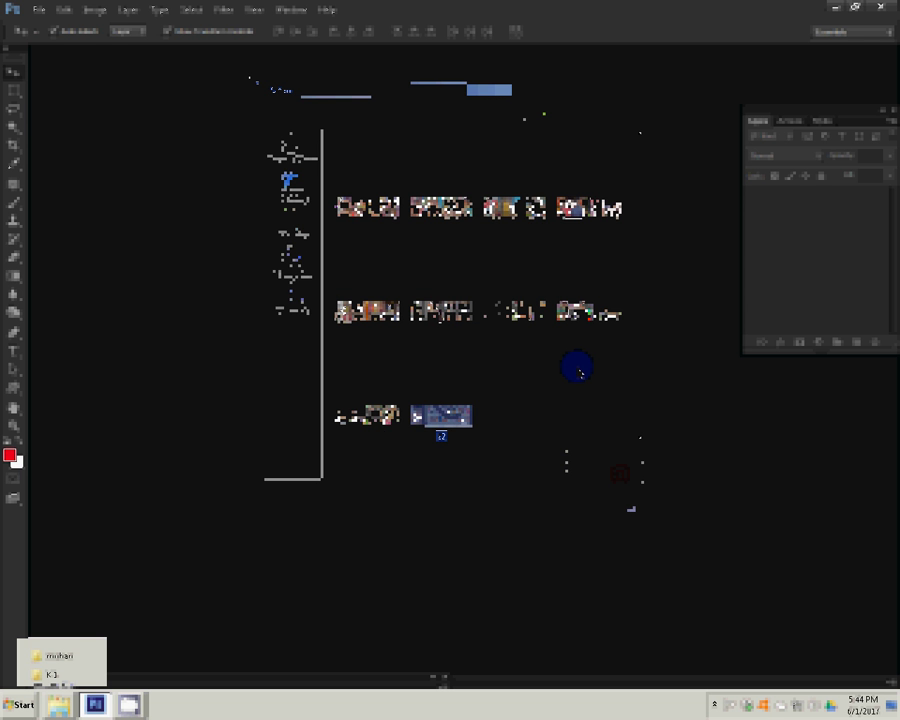
- In the mohan folder, select DSC_0215 - Copy plus ceremony shots DSC_0430 to DSC_0434
{"action": "left_click", "coordinate": [62, 662]}
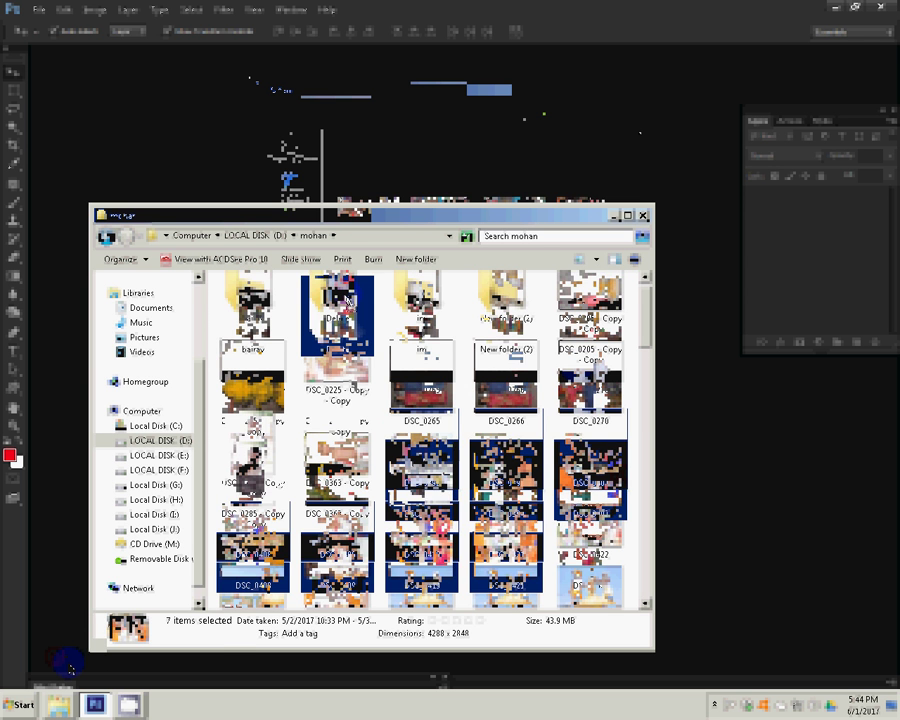
{"action": "left_click", "coordinate": [257, 404]}
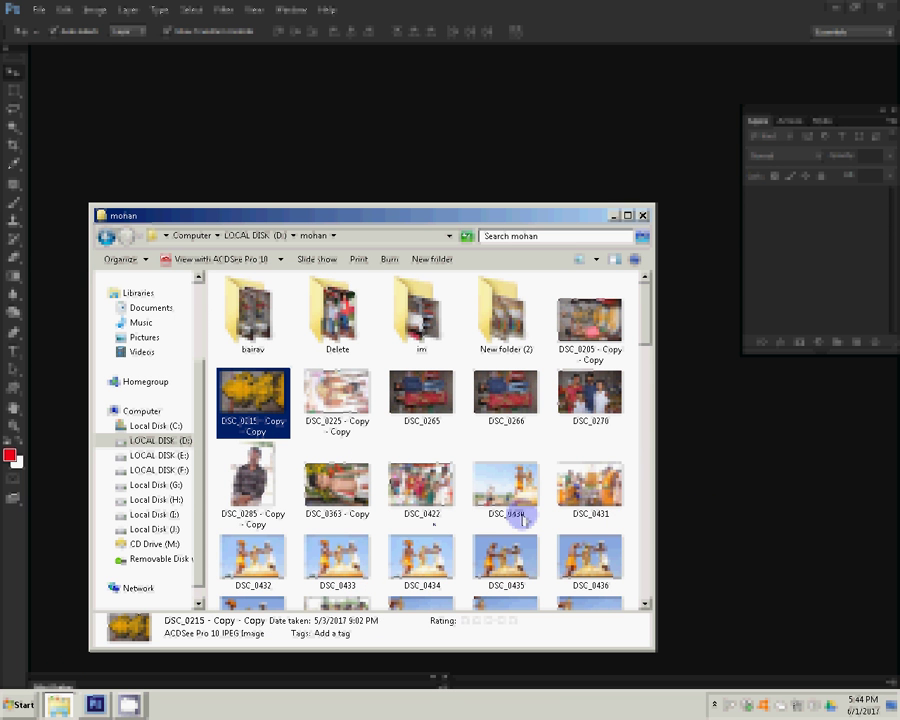
{"action": "left_click", "coordinate": [420, 514]}
{"action": "left_click", "coordinate": [505, 485], "text": "ctrl"}
{"action": "left_click", "coordinate": [590, 485], "text": "ctrl"}
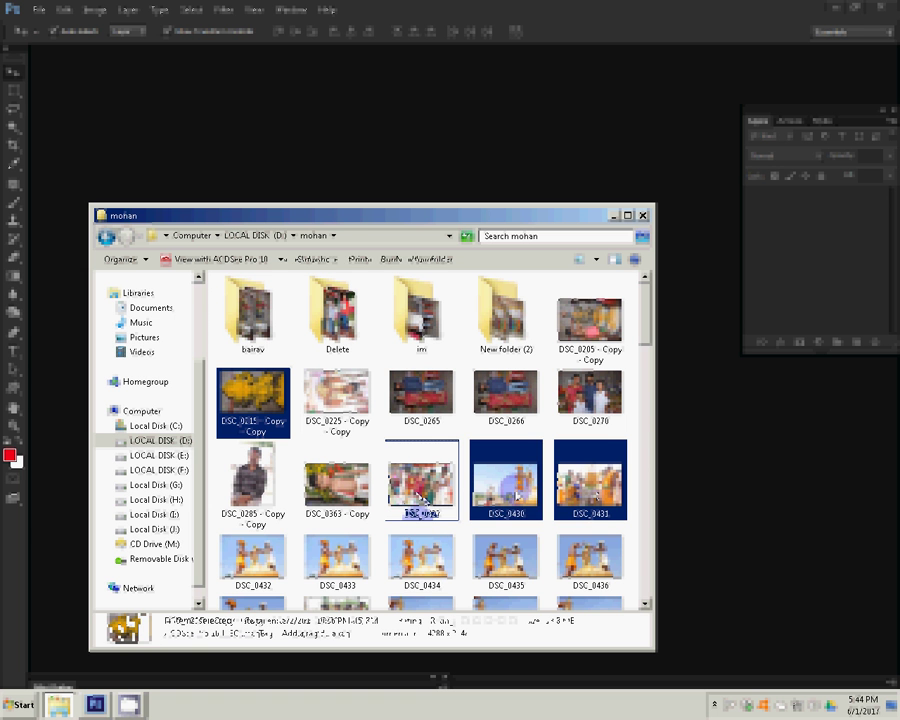
{"action": "left_click", "coordinate": [253, 558], "text": "ctrl"}
{"action": "left_click", "coordinate": [365, 568], "text": "ctrl"}
{"action": "left_click", "coordinate": [421, 560], "text": "ctrl"}
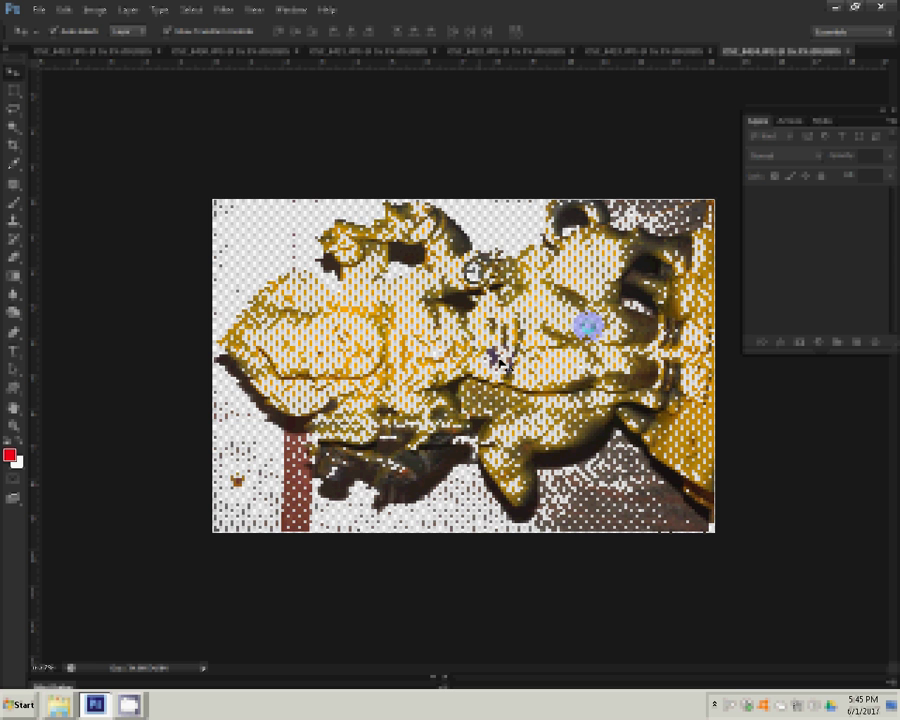
- Rotate the statue photo 90° to stand upright, then browse the other open ceremony photos
{"action": "left_click", "coordinate": [95, 10]}
{"action": "mouse_move", "coordinate": [120, 138]}
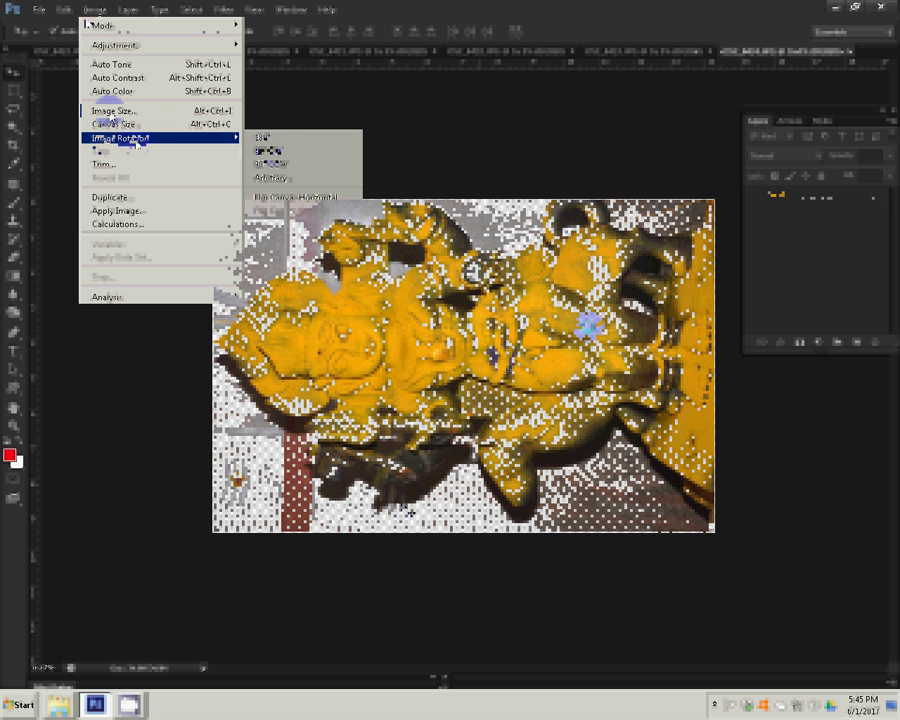
{"action": "left_click", "coordinate": [300, 197]}
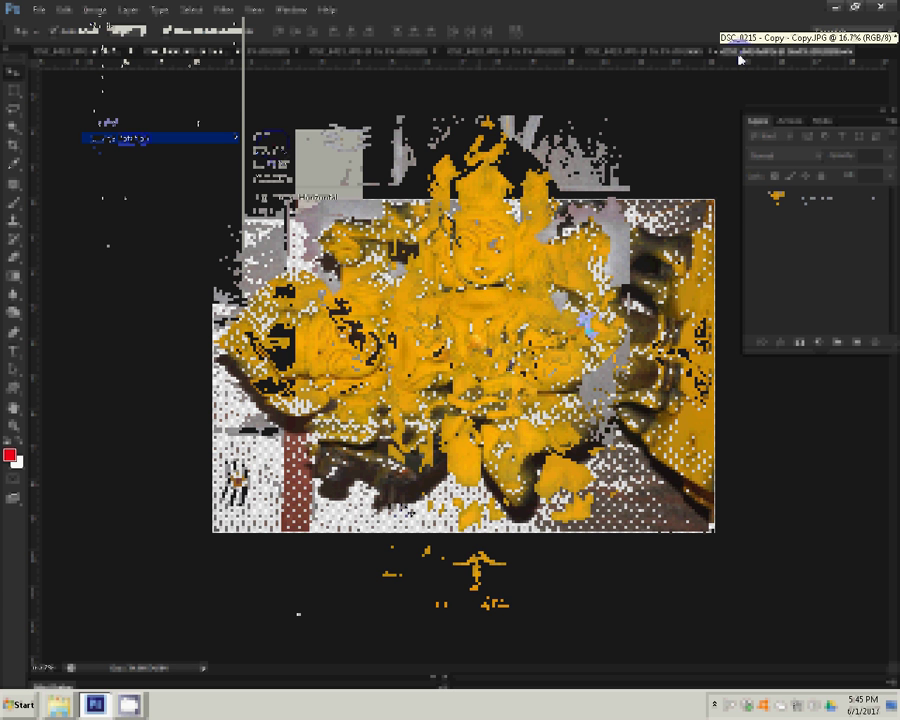
{"action": "left_click", "coordinate": [587, 55]}
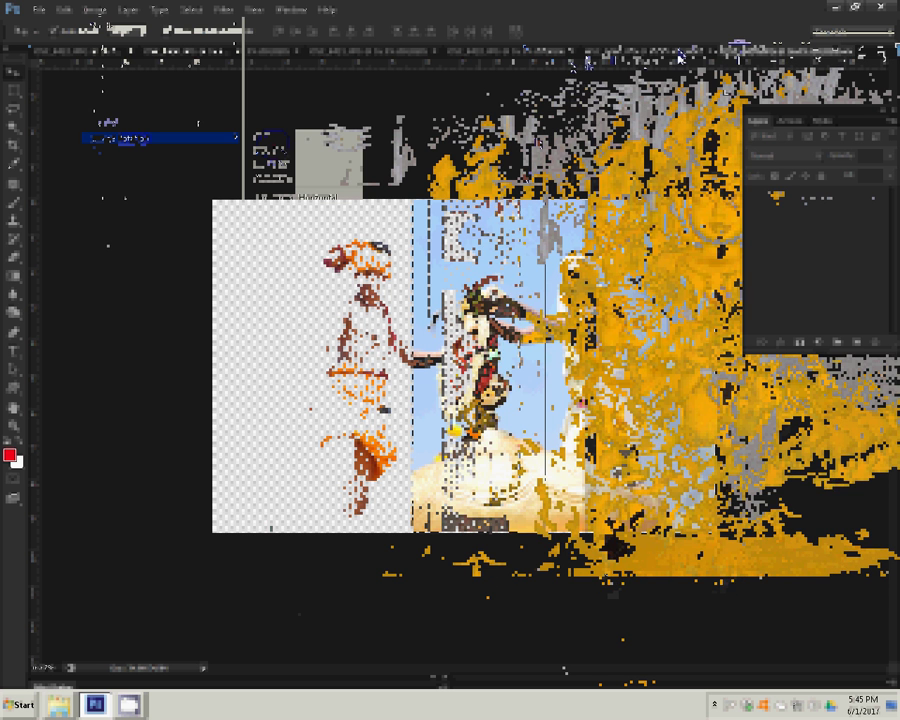
{"action": "left_click", "coordinate": [679, 55]}
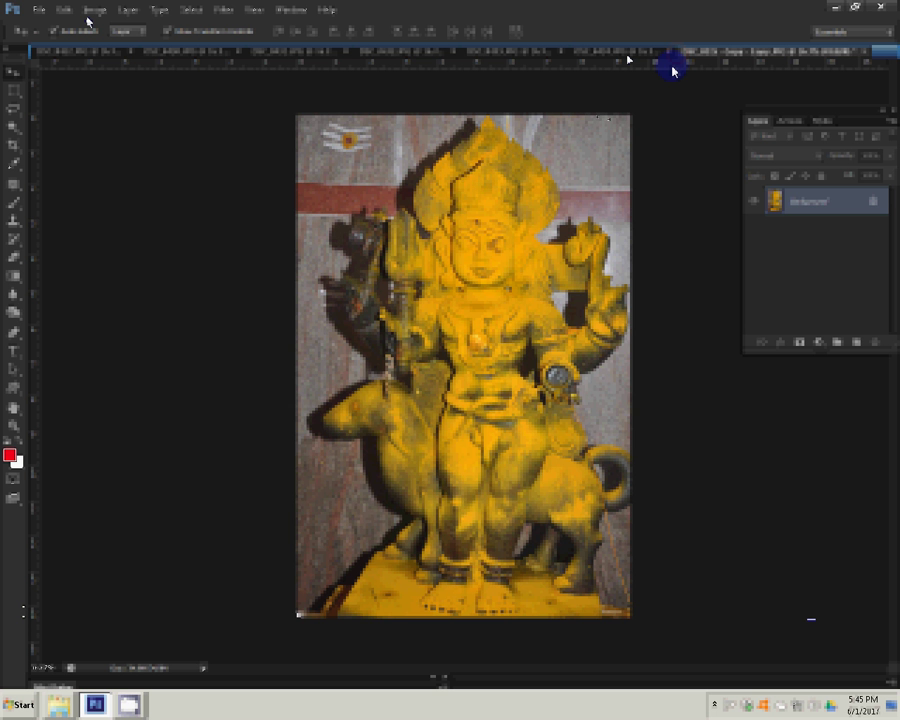
{"action": "key", "text": "ctrl+v"}
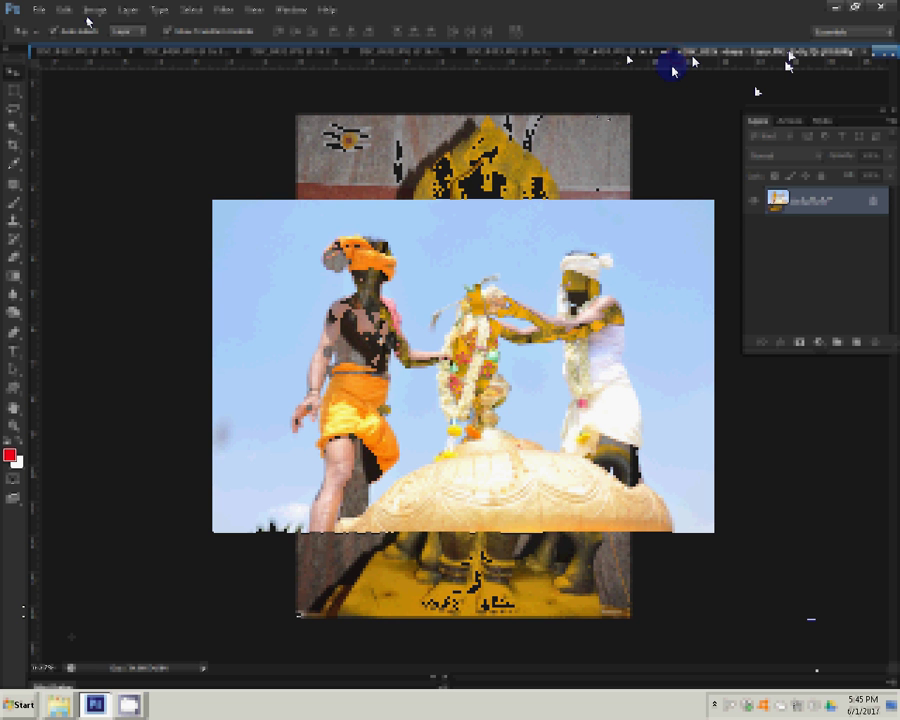
- Select album spread 27 in the K 1 folder and open it in Photoshop
{"action": "mouse_move", "coordinate": [128, 704]}
{"action": "left_click", "coordinate": [70, 670]}
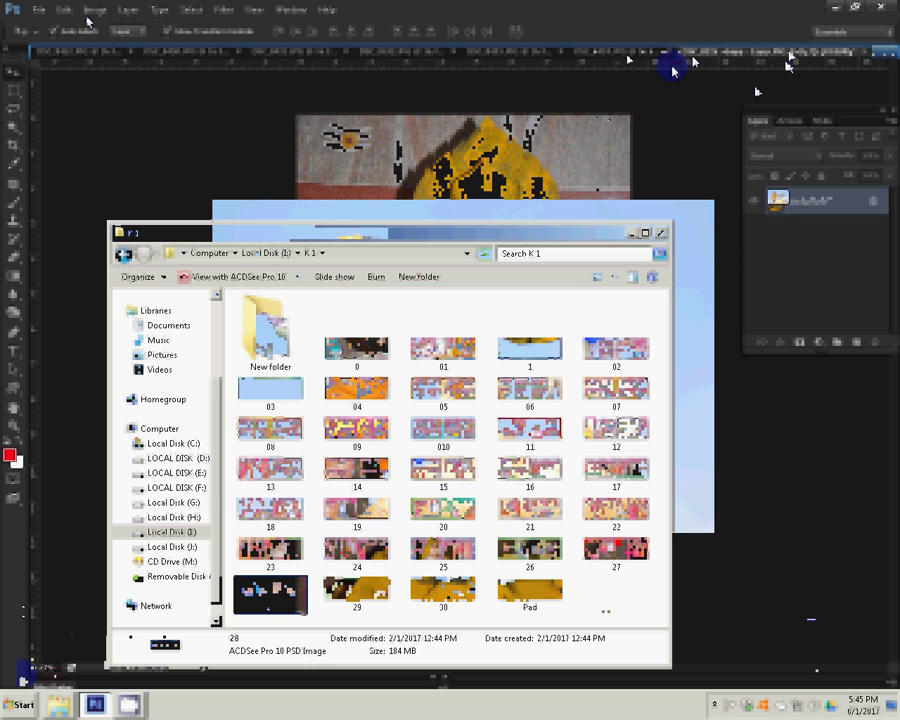
{"action": "key", "text": "Left"}
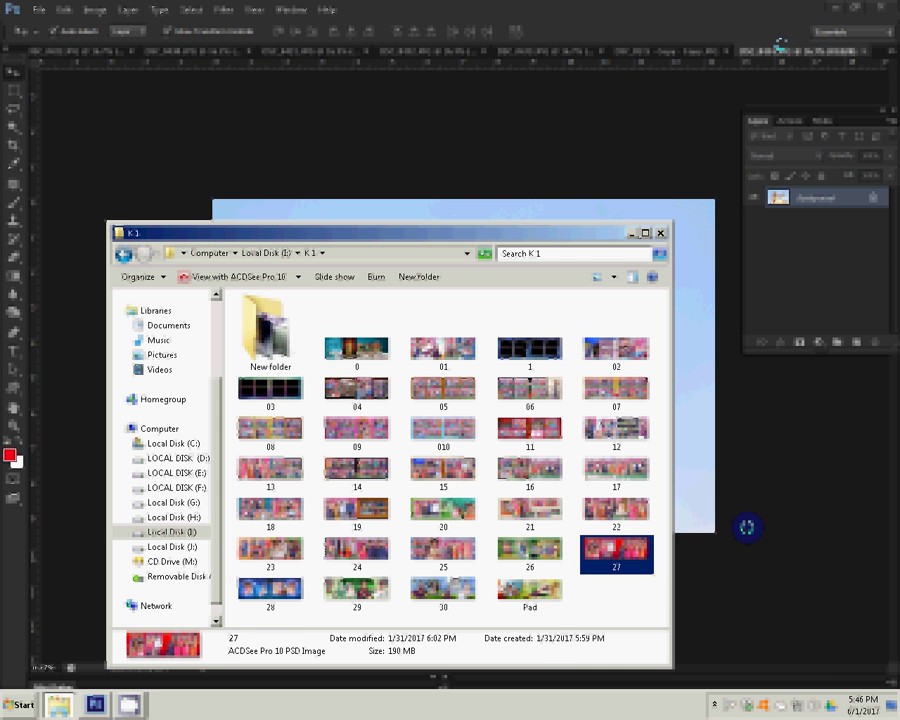
{"action": "left_click", "coordinate": [778, 44]}
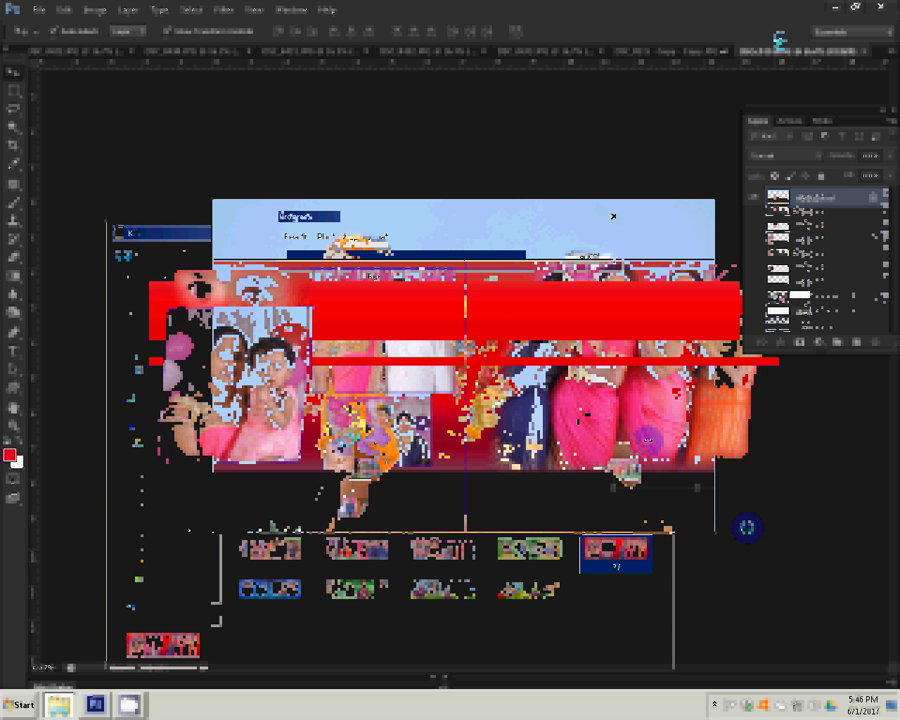
- Raise Magic Pro Graininess from 30 to 106 and apply the filter
{"action": "left_click", "coordinate": [262, 311]}
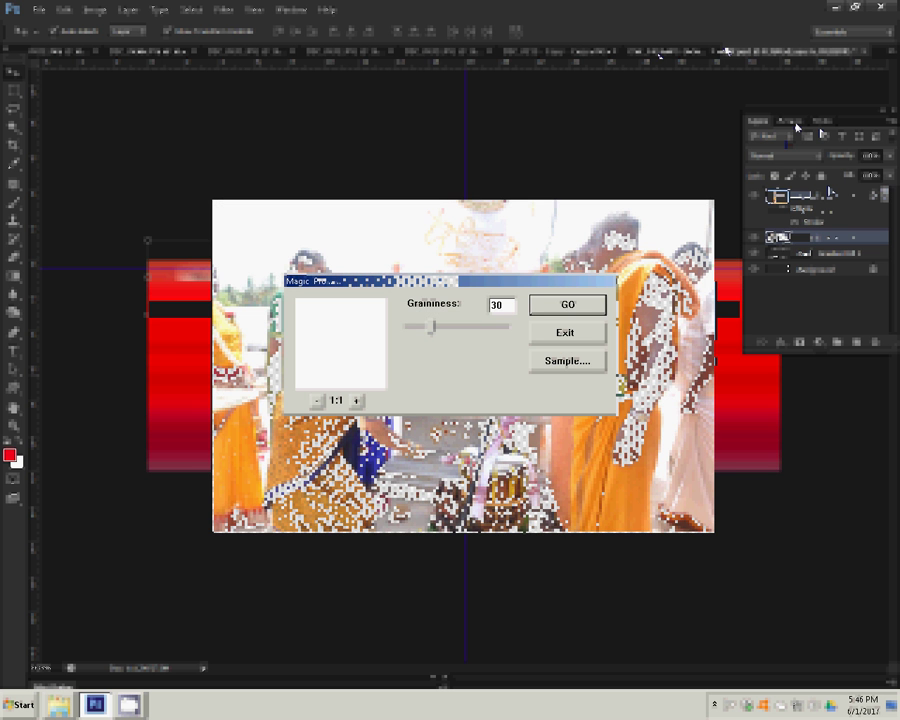
{"action": "left_click_drag", "start_coordinate": [431, 327], "coordinate": [491, 333]}
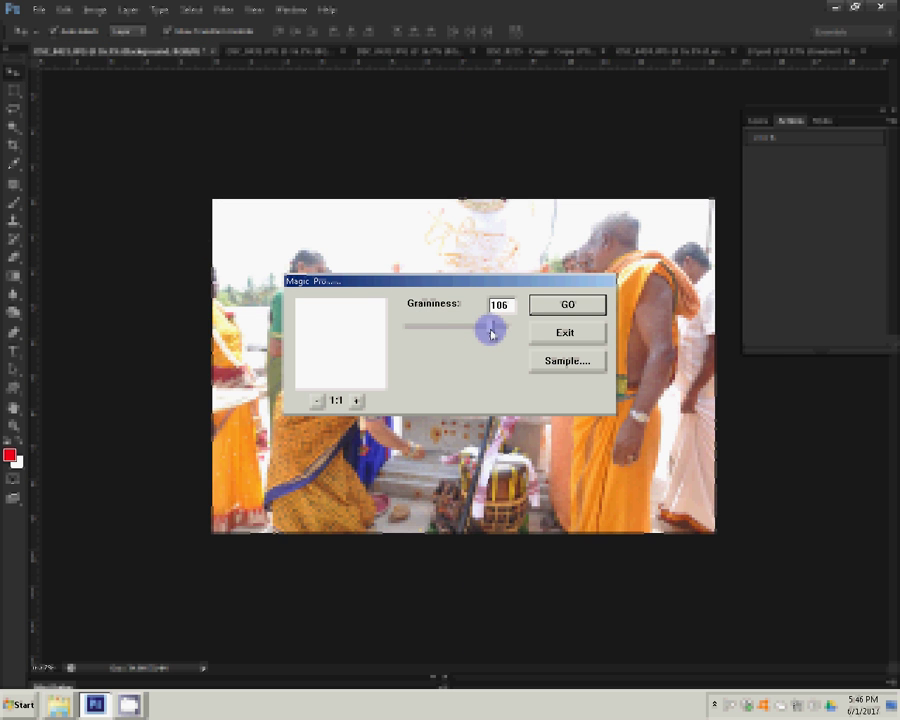
{"action": "left_click", "coordinate": [586, 304]}
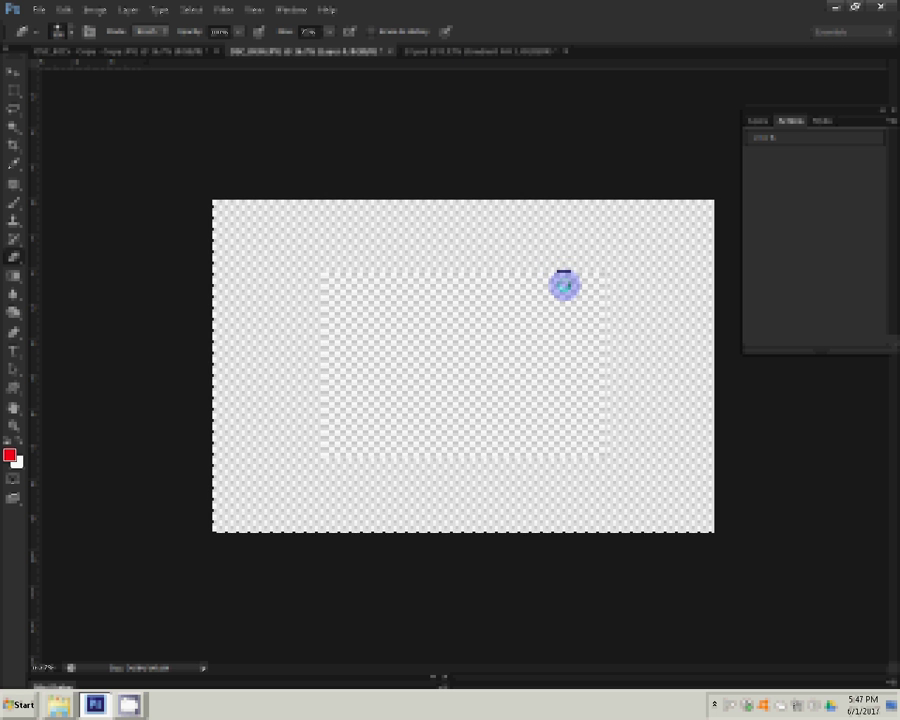
- Deselect, stop the action at the unavailable Cut step, and close the 27.psd spread
{"action": "key", "text": "ctrl+d"}
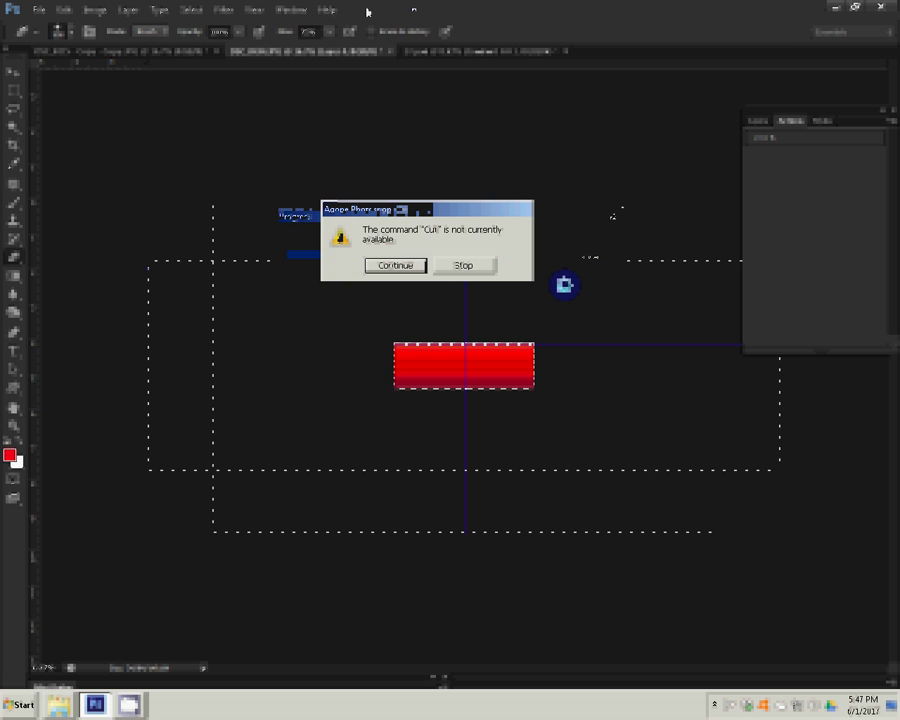
{"action": "left_click", "coordinate": [458, 265]}
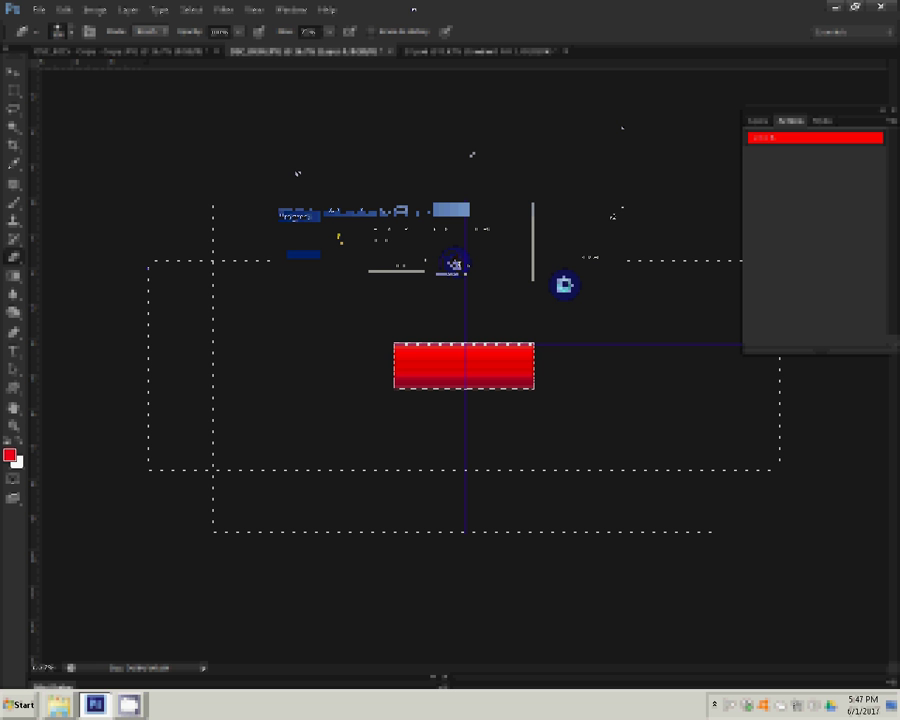
{"action": "left_click", "coordinate": [567, 51]}
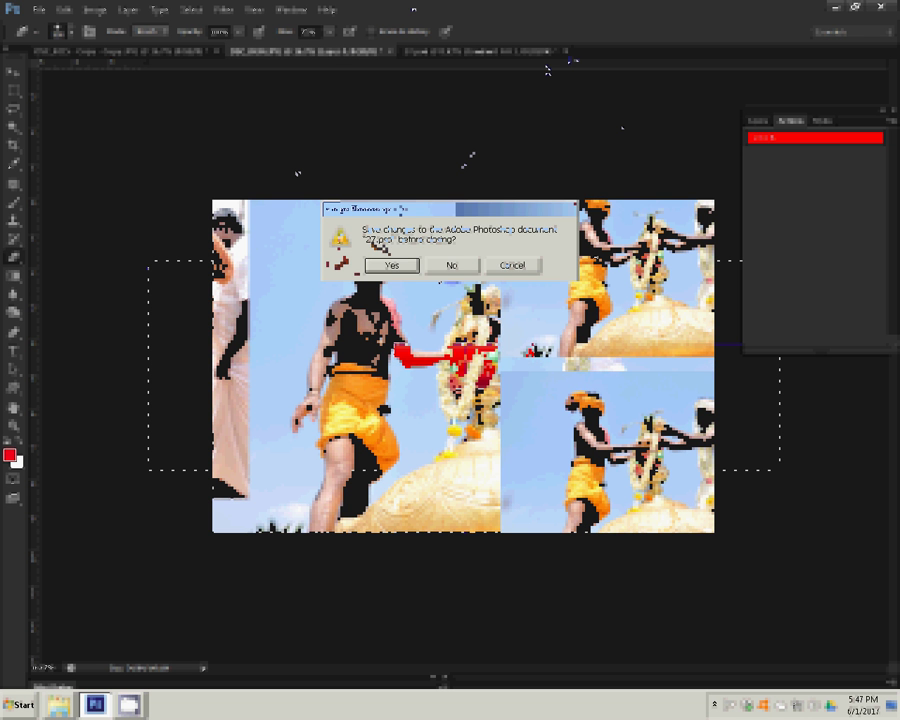
{"action": "left_click", "coordinate": [388, 265]}
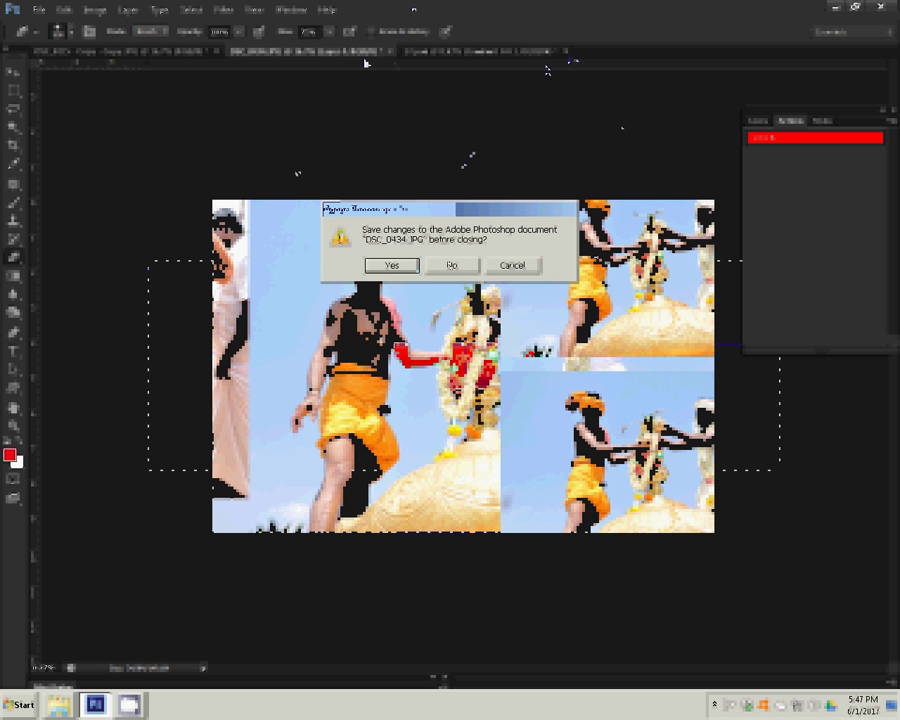